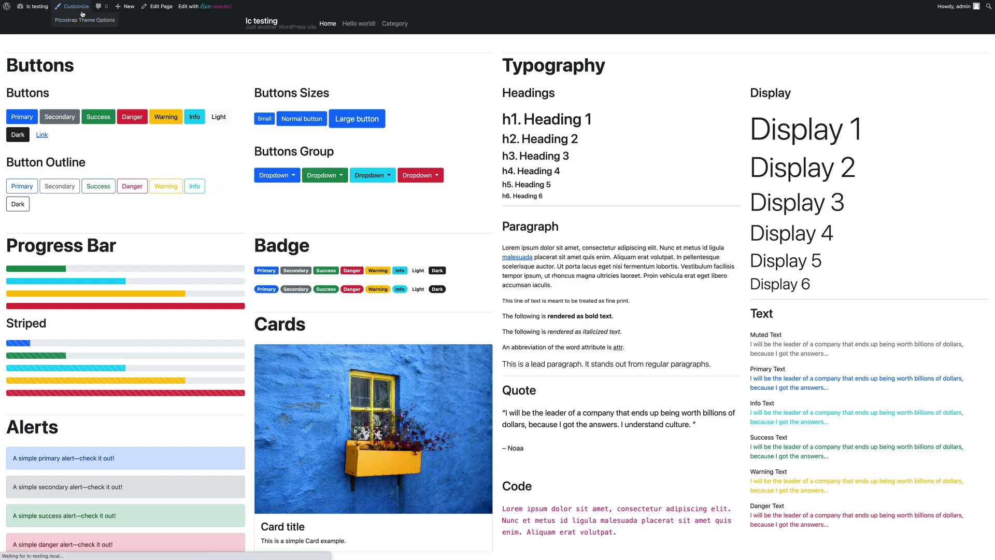
- Open the site Customizer and go to its Main Navigation Bar section
click(82, 13)
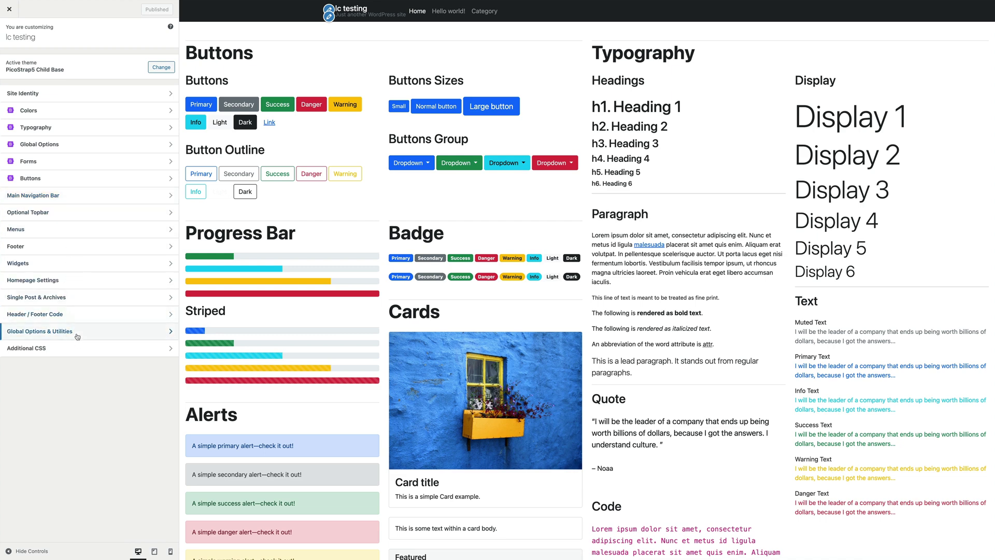
click(79, 196)
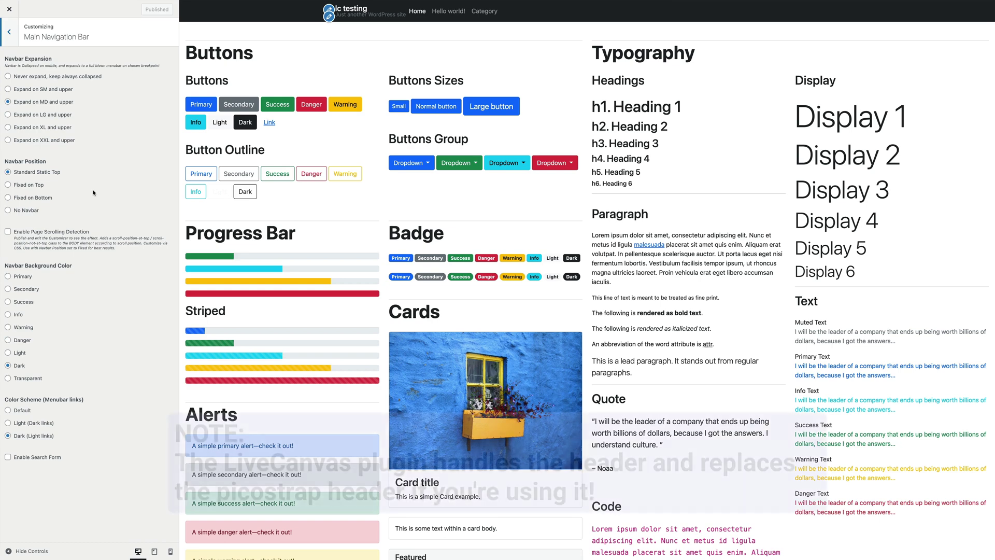
- Leave the Customizer and turn on LiveCanvas's Handle Header option in its settings
click(9, 8)
click(41, 19)
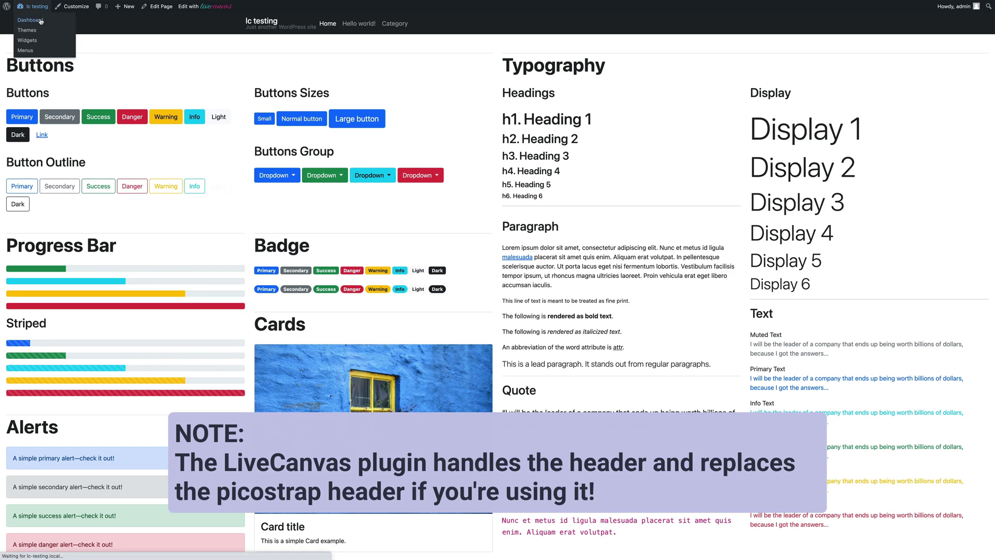
click(39, 197)
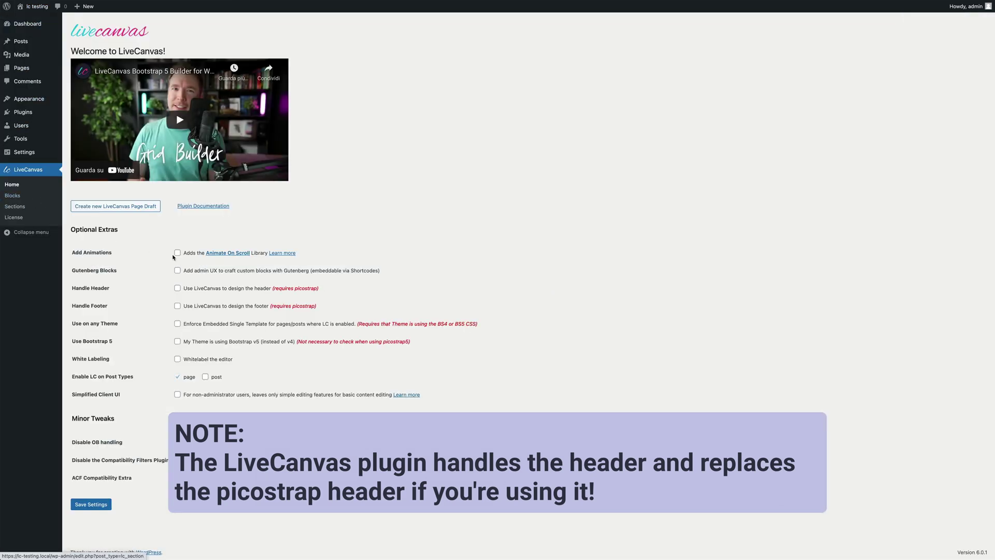
click(199, 292)
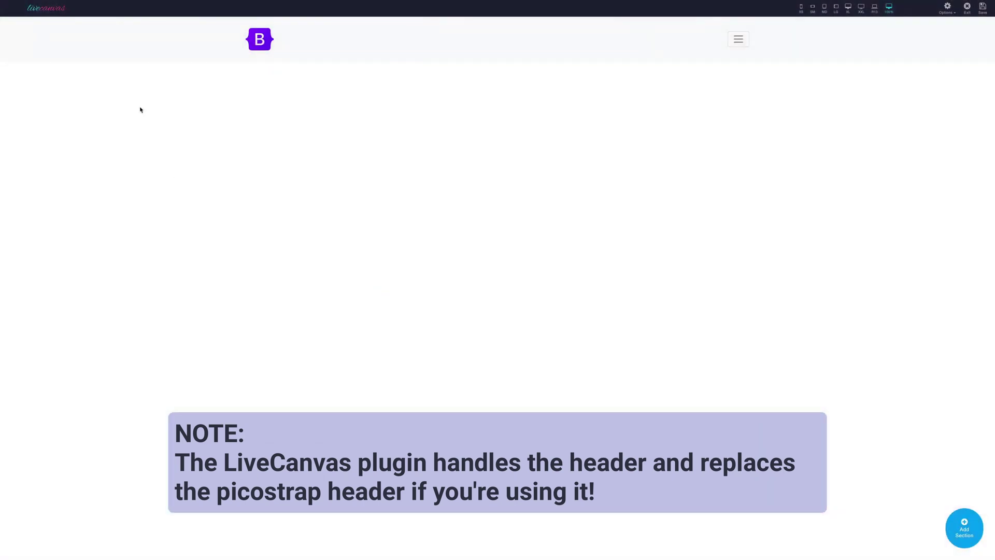
- Try replacing the header with the static menu header with buttons, then leave without saving
click(15, 21)
click(27, 53)
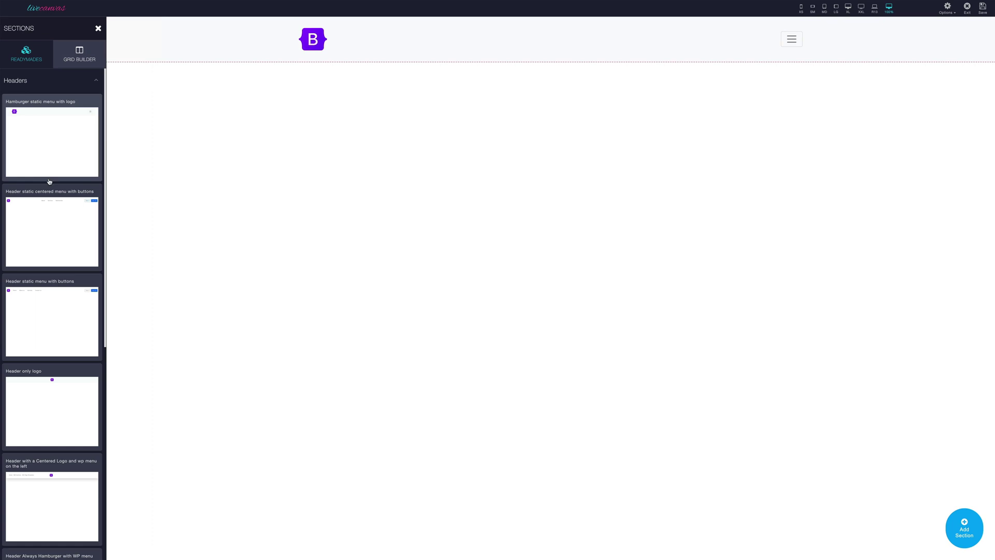
click(61, 298)
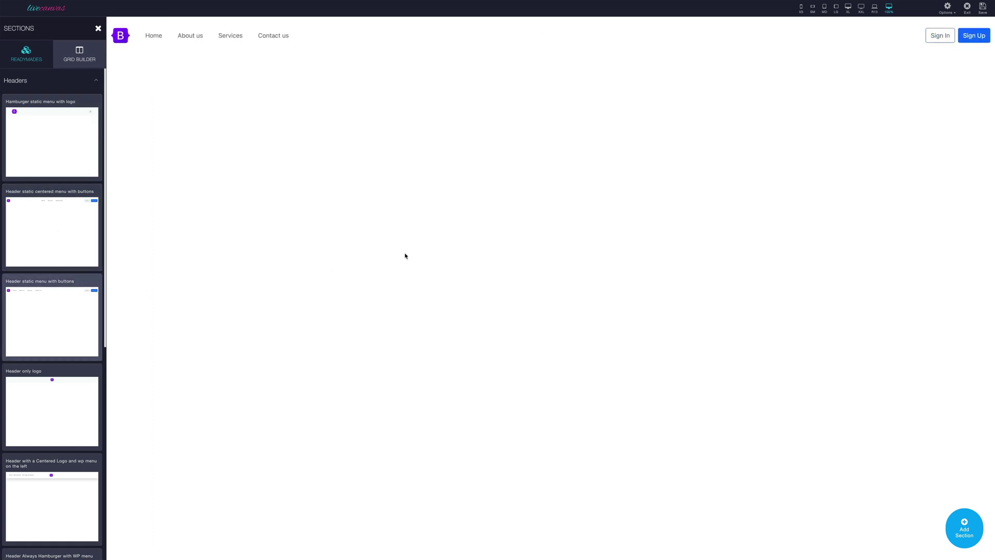
click(965, 14)
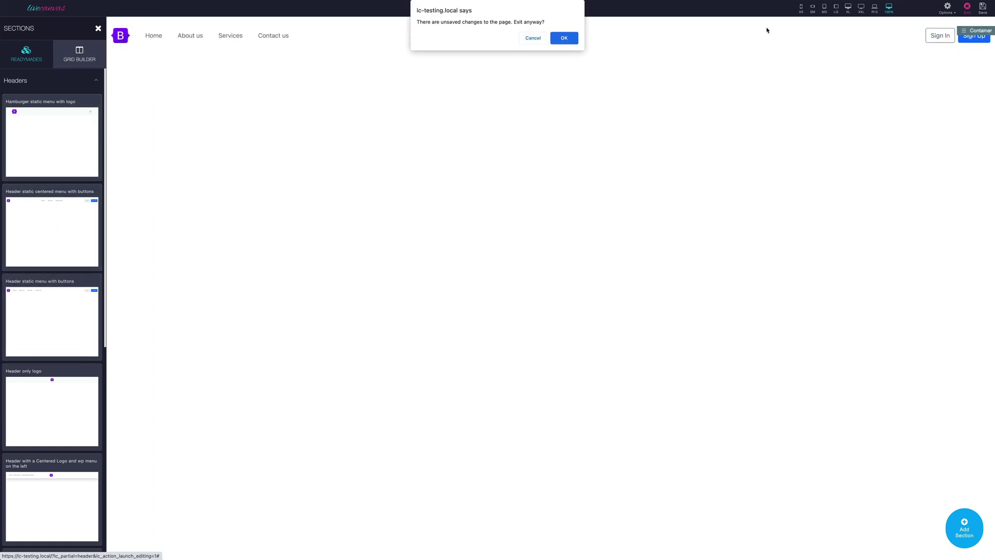
click(565, 38)
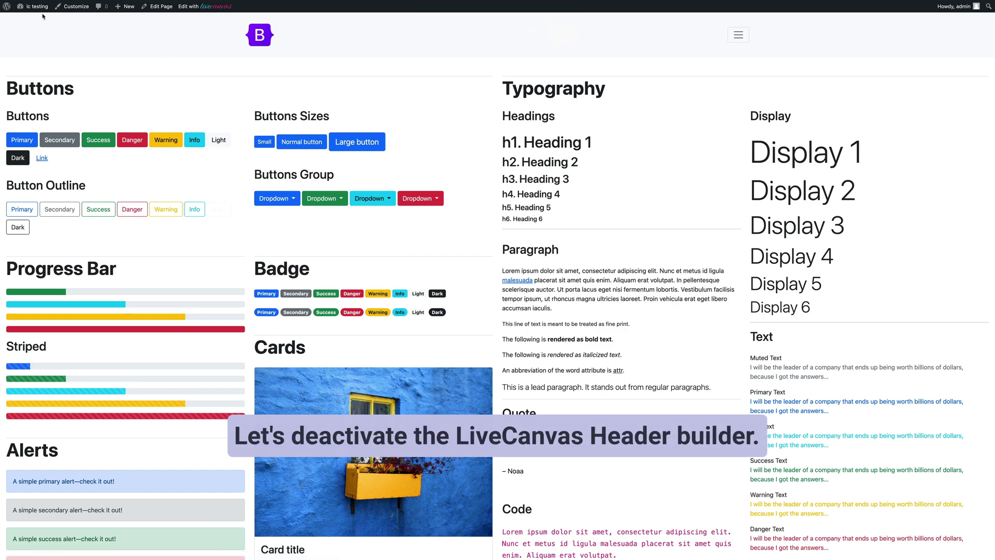
- Switch off Handle Header in the LiveCanvas settings and save them
click(42, 19)
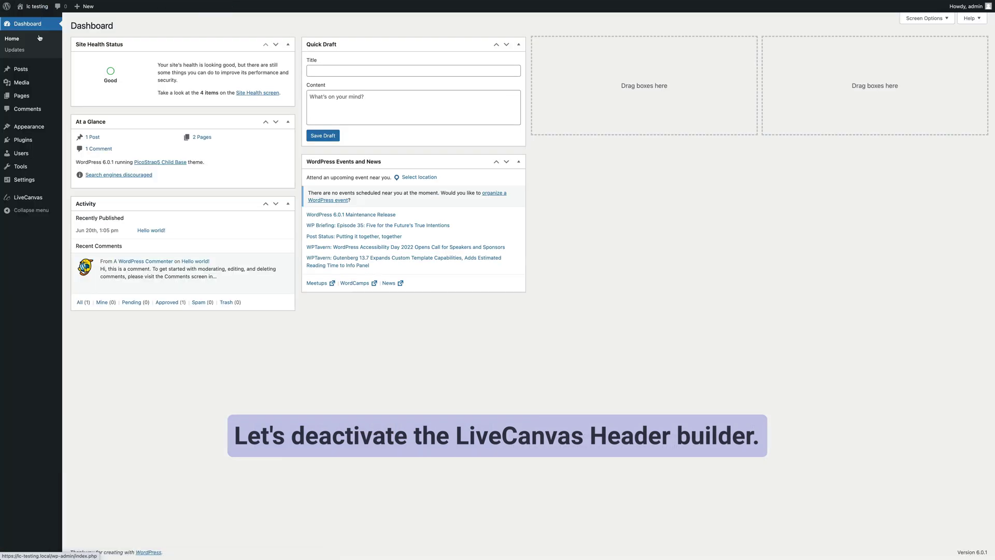
click(40, 198)
click(189, 289)
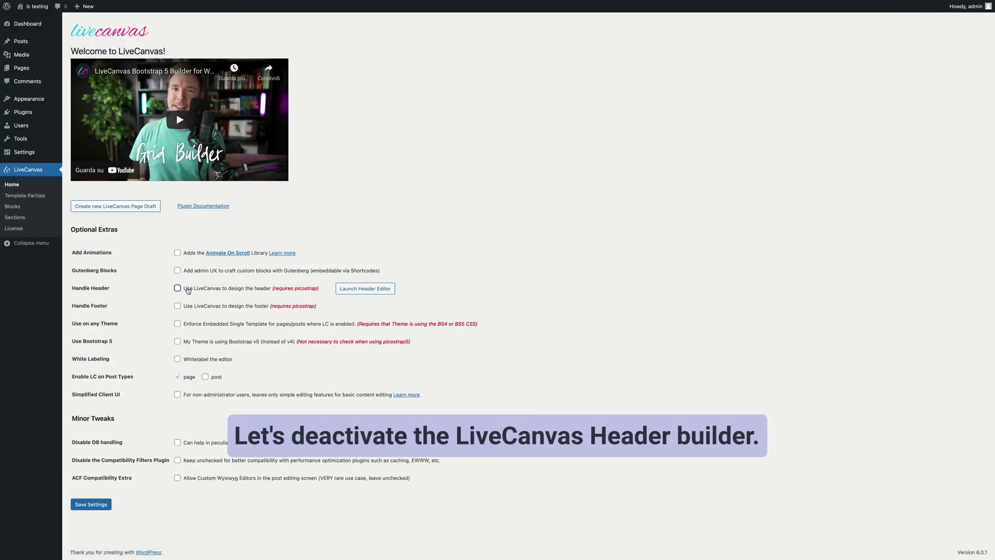
click(96, 504)
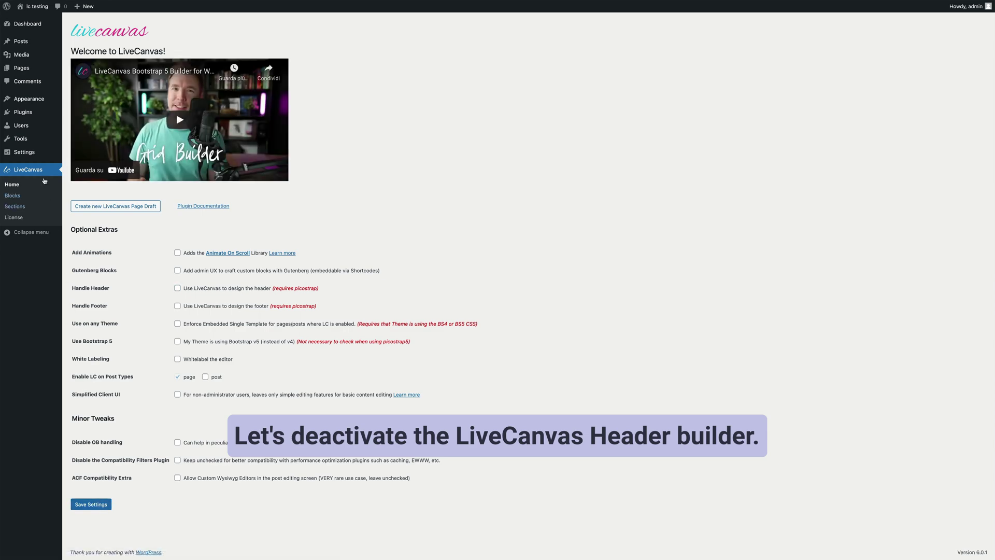
- Reopen the Customizer's Main Navigation Bar settings and highlight the Navbar Expansion explanation
mouse_move(44, 100)
click(78, 110)
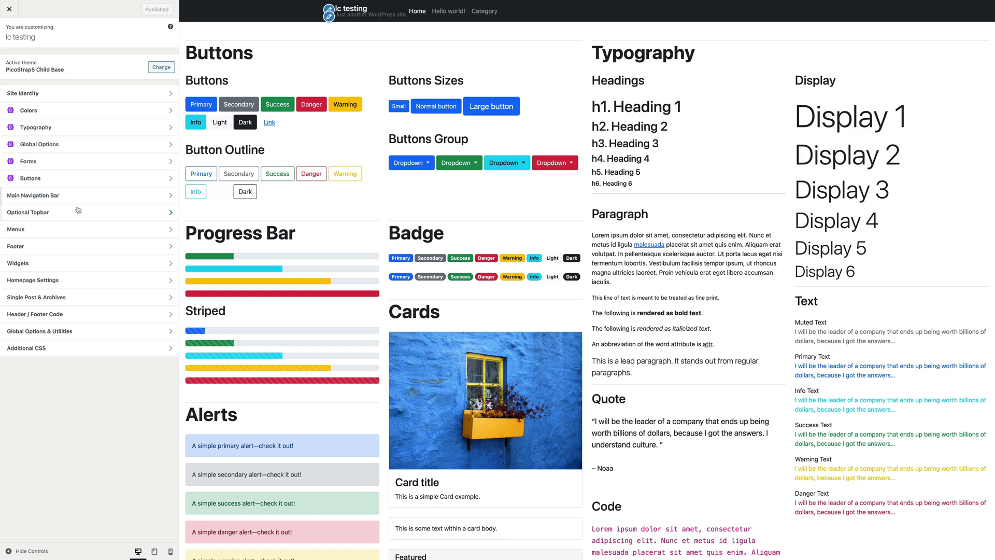
click(78, 200)
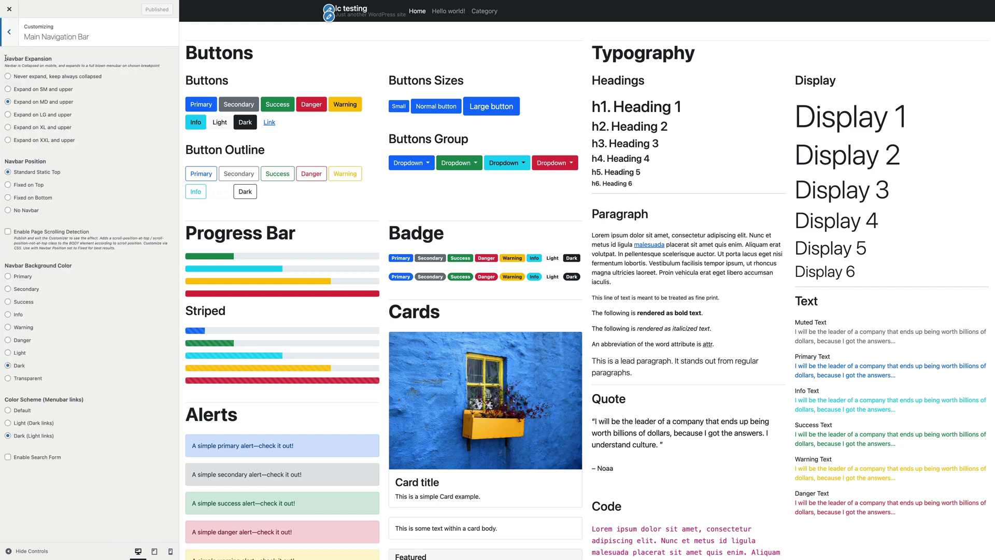
triple_click(61, 70)
click(75, 106)
- Preview at tablet width, toggle the collapsed menu, and set expansion to SM and up
click(154, 552)
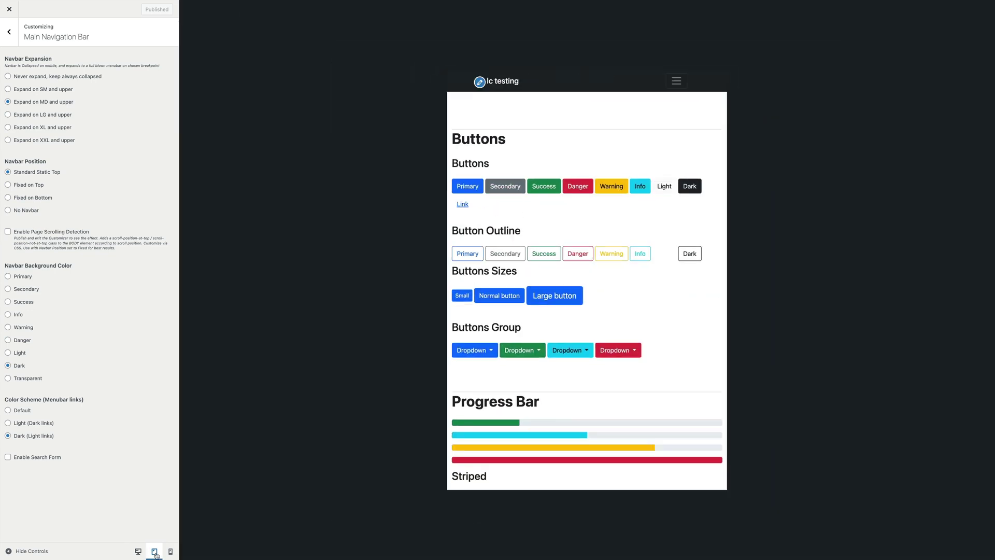
click(671, 82)
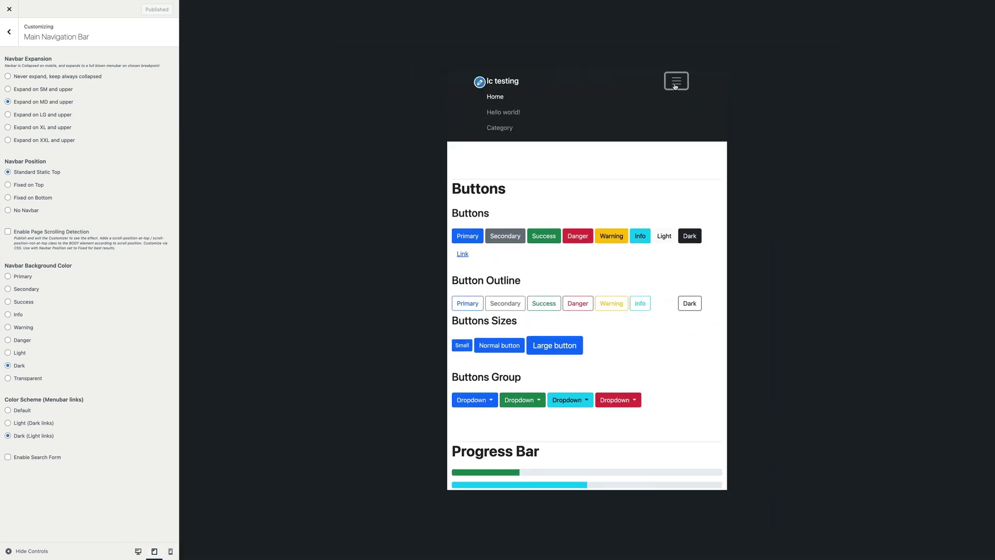
click(674, 82)
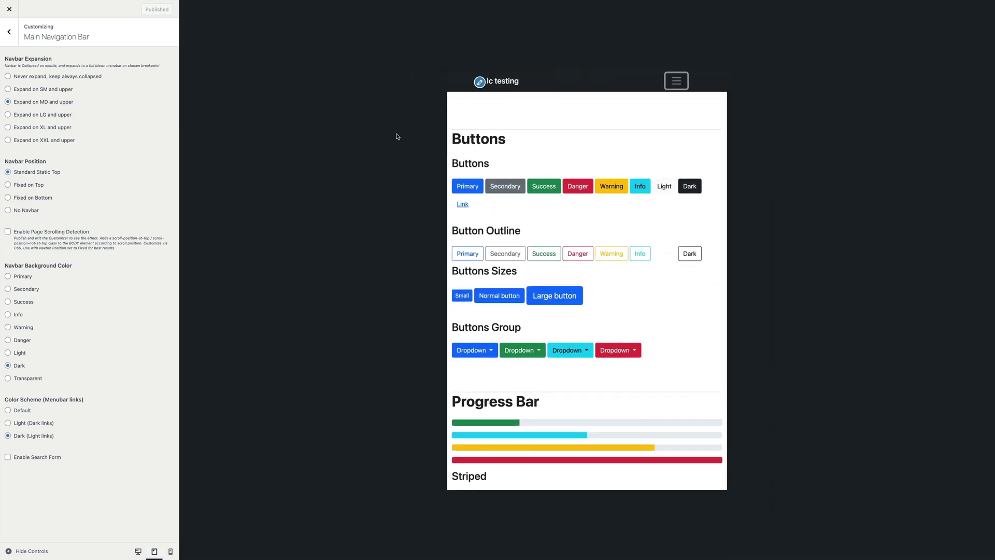
click(8, 89)
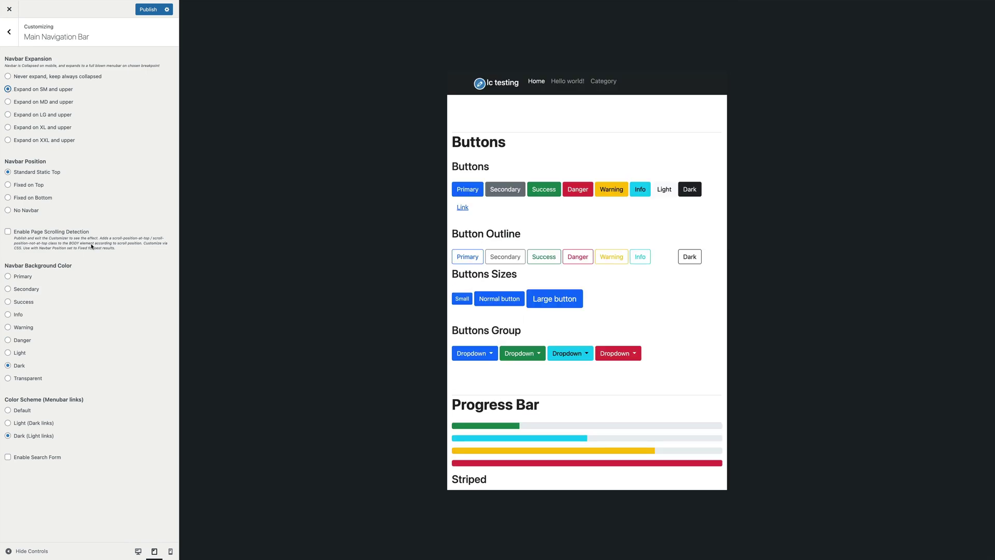
- Preview at mobile width, toggle the menu, and set the navbar to always collapsed
click(170, 551)
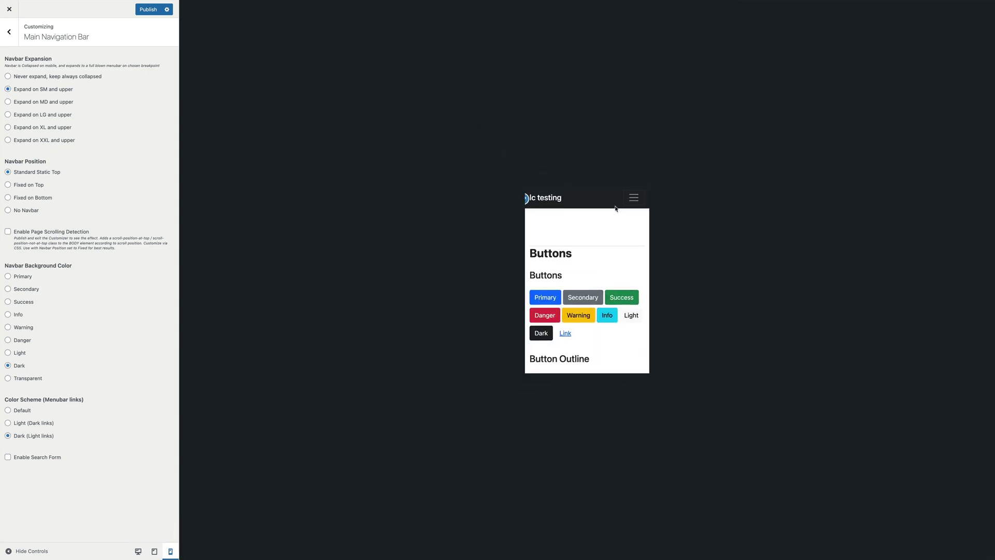
click(634, 199)
click(634, 200)
click(8, 77)
- Back at desktop width, toggle the collapsed menu, then choose Expand on MD and upper
click(138, 550)
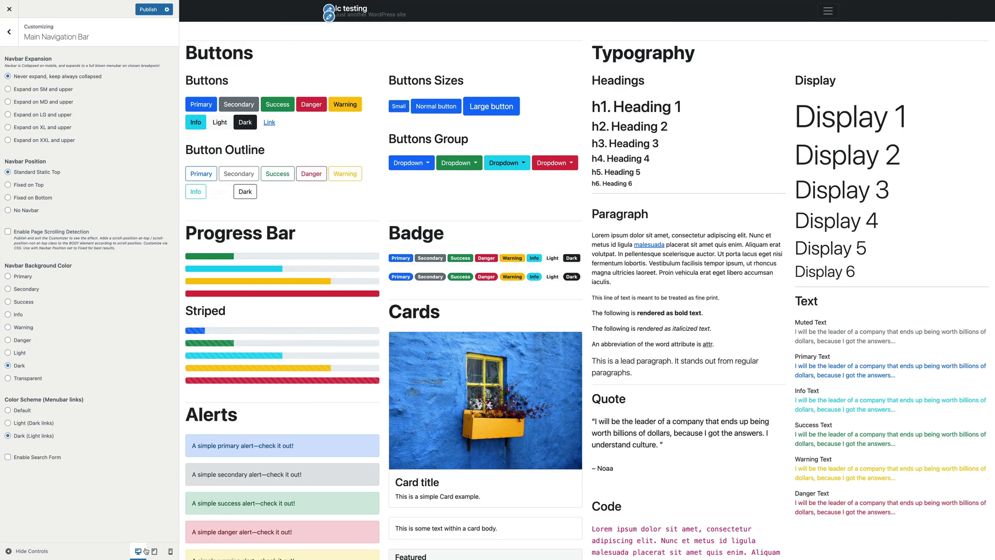
click(825, 12)
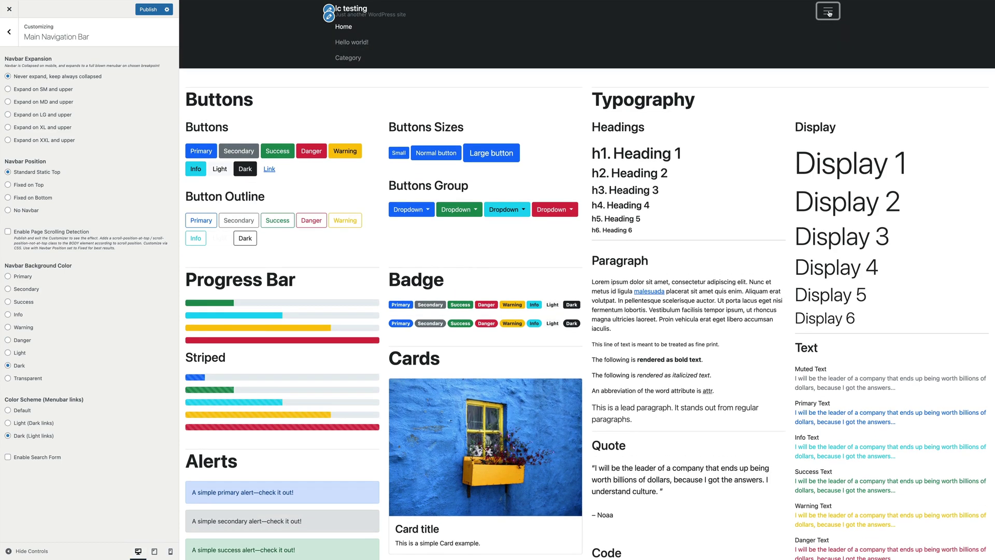
click(828, 12)
click(828, 12)
click(828, 12)
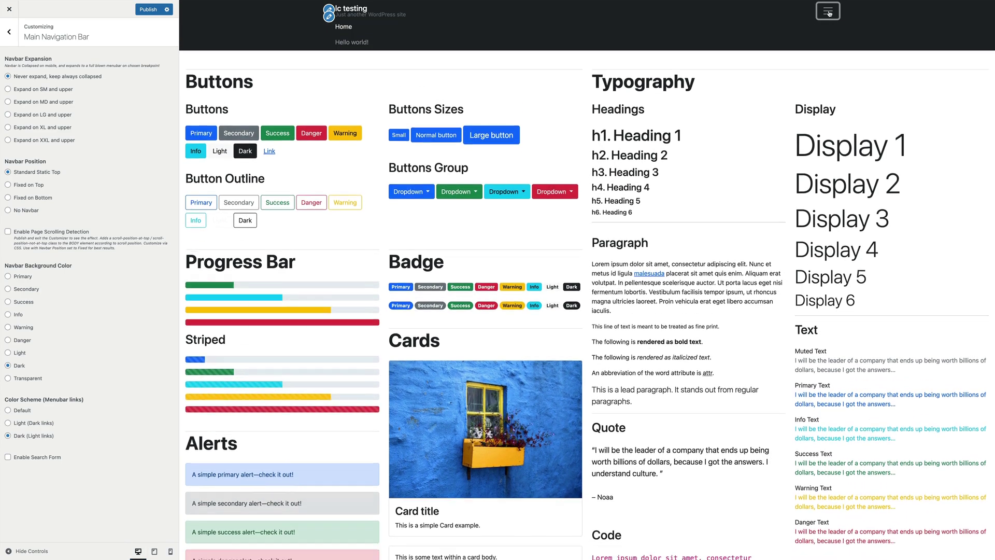
click(17, 103)
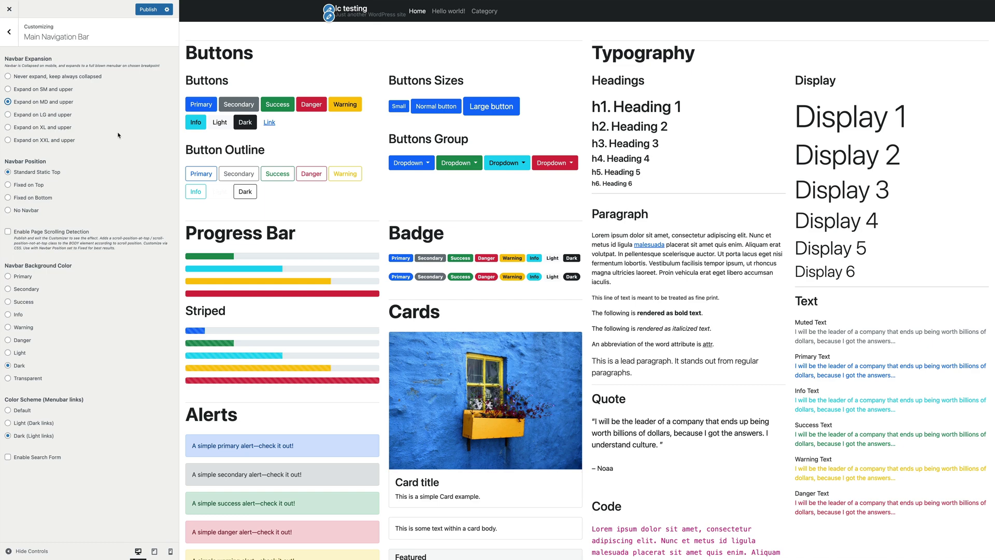
- Highlight the Navbar Position heading and choose Standard Static Top
double_click(16, 161)
drag(25, 162, 43, 162)
click(97, 163)
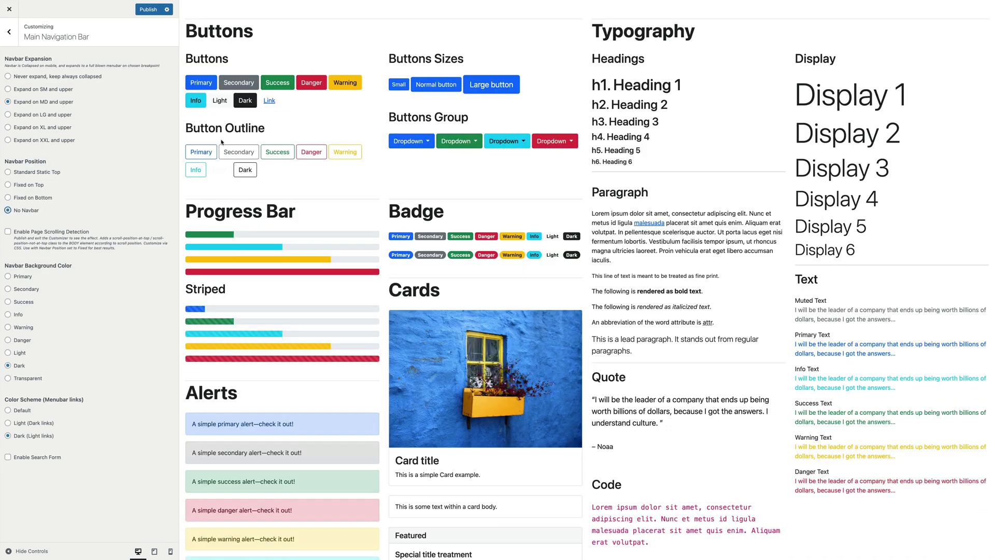
click(41, 173)
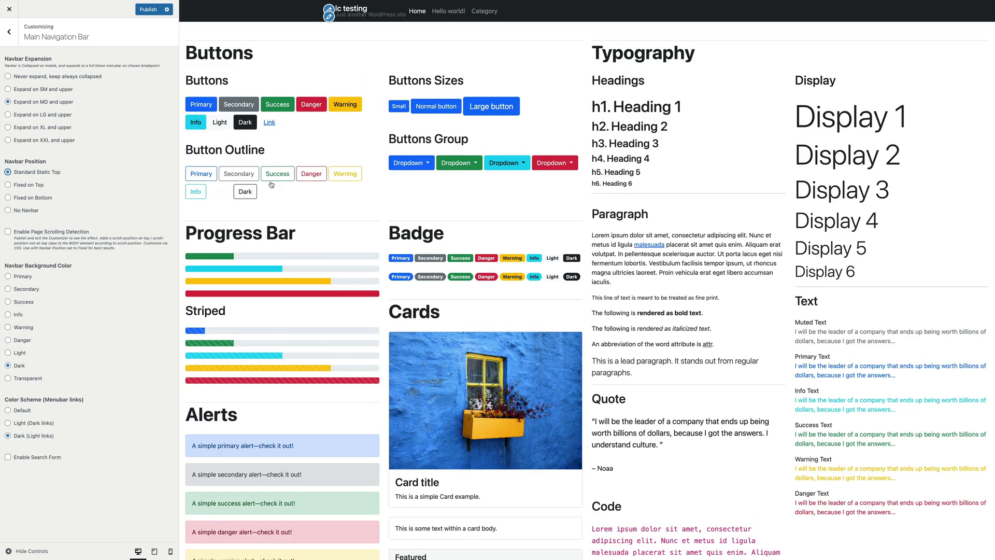
- Scroll the preview, then set Navbar Position to Fixed on Bottom
scroll(271, 185, down, 3)
scroll(271, 185, up, 4)
scroll(249, 191, down, 7)
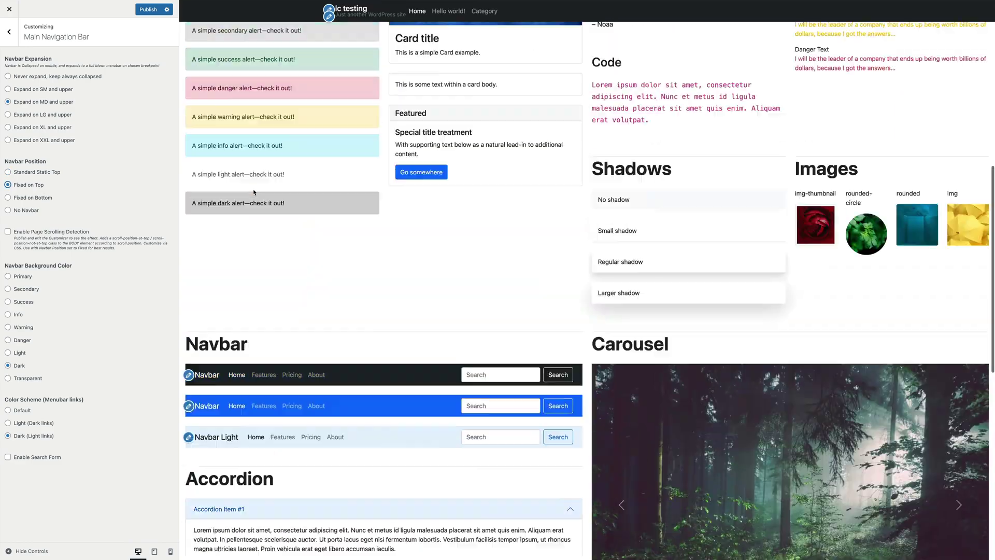
scroll(249, 192, up, 7)
click(37, 199)
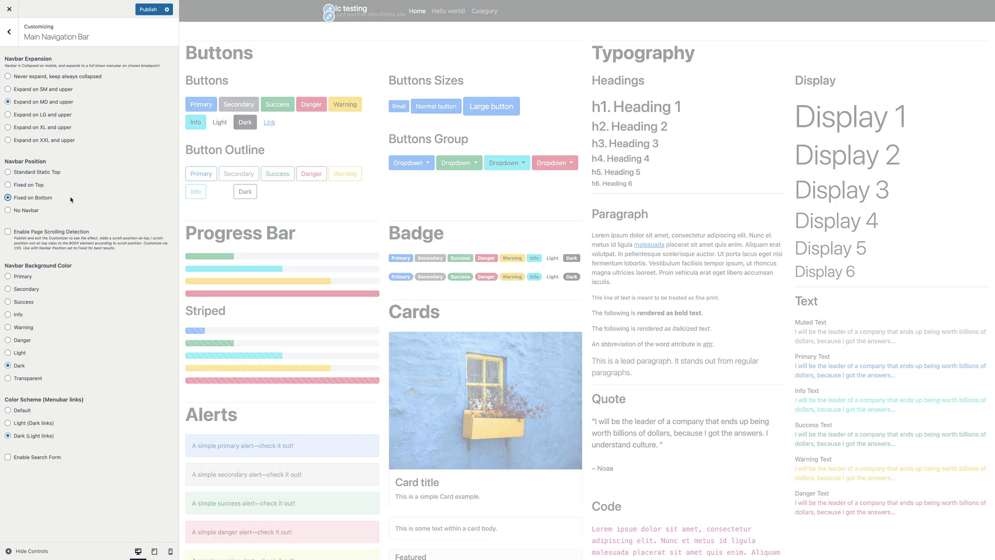
scroll(319, 212, down, 4)
scroll(319, 212, up, 4)
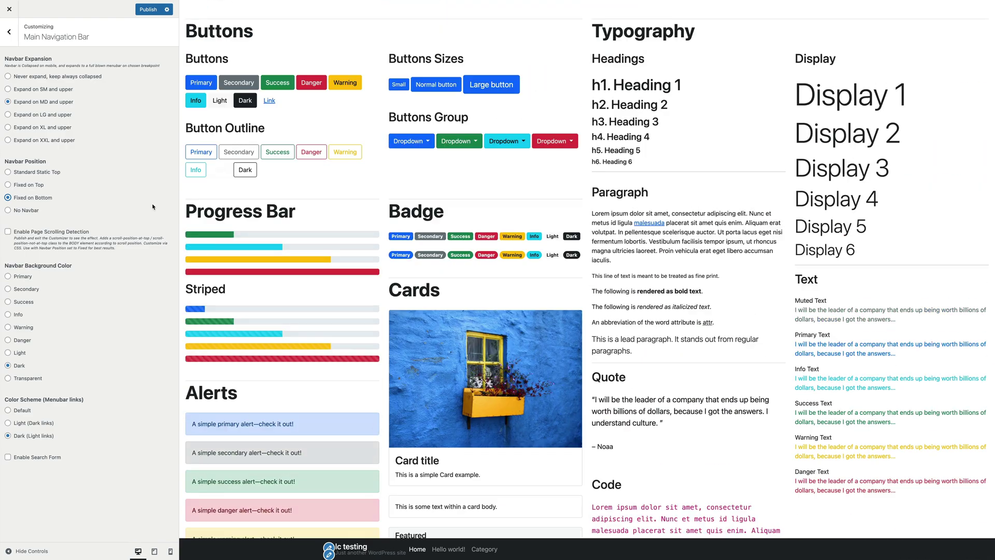
- Set Navbar Position to Fixed on Top with Page Scrolling Detection enabled, and publish
click(49, 174)
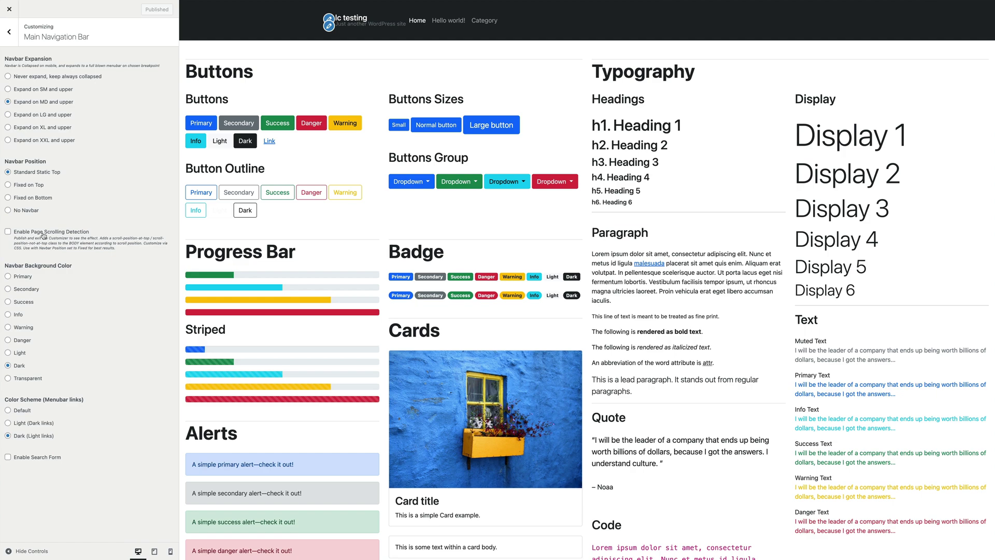
click(43, 236)
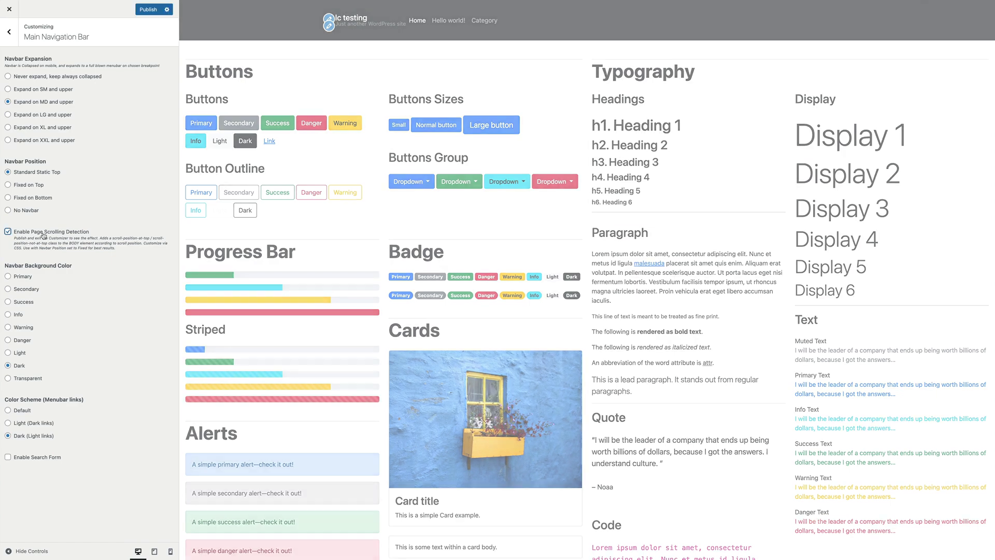
click(27, 186)
click(146, 10)
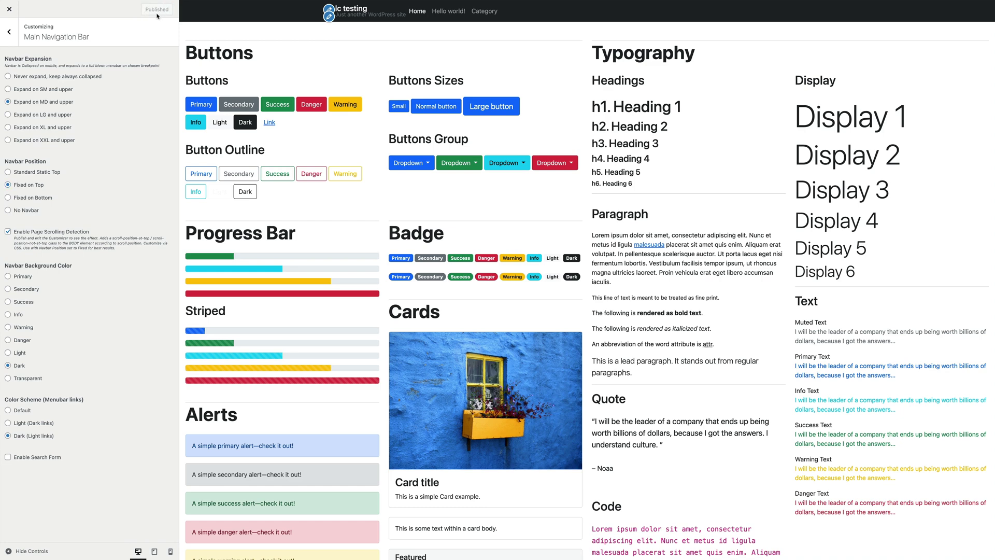
- Close the Customizer and scroll the live site to watch the fixed navbar
click(9, 9)
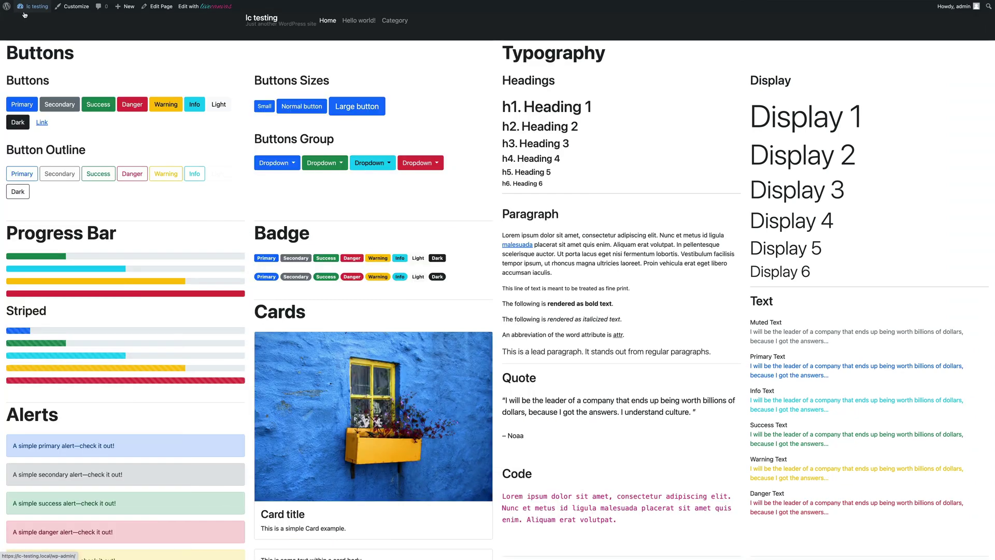
scroll(198, 197, down, 5)
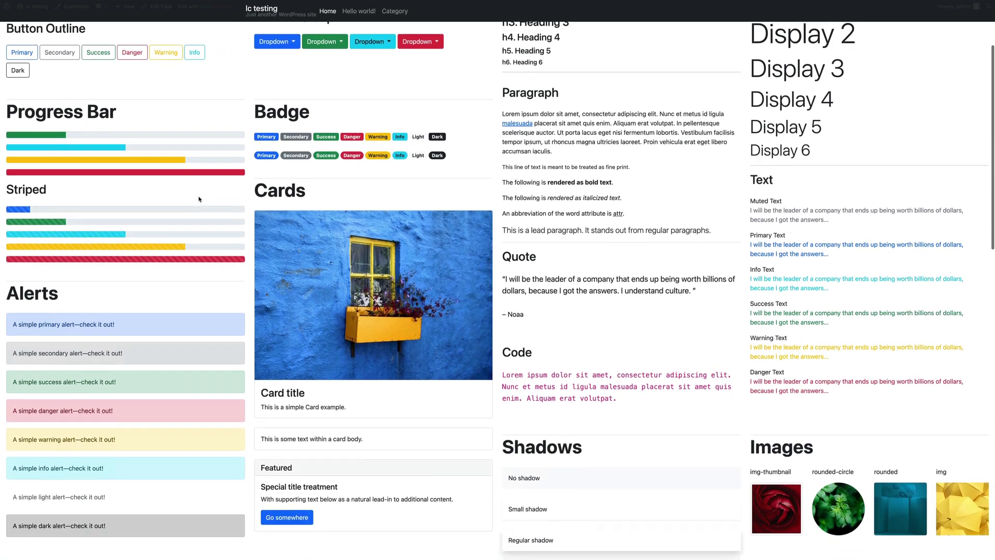
scroll(199, 199, up, 5)
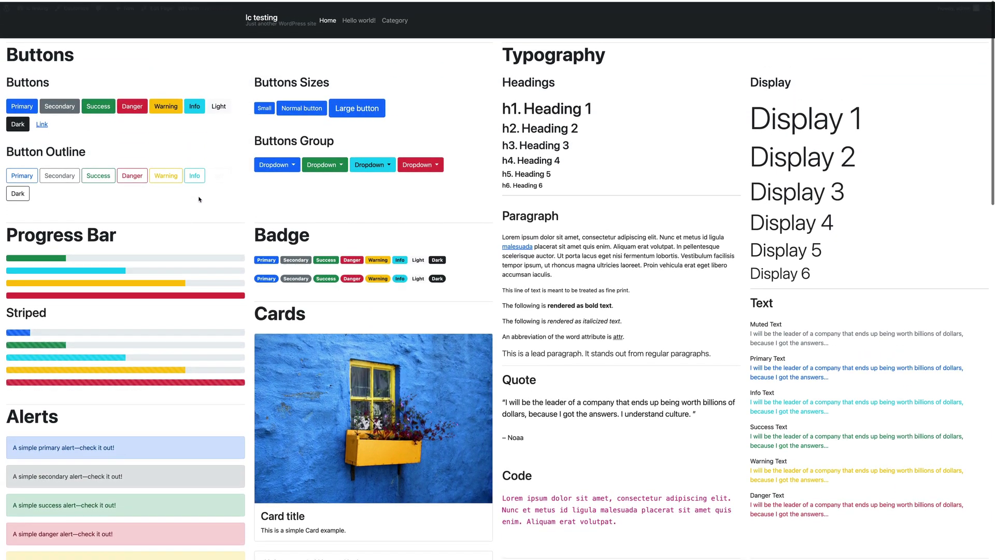
scroll(199, 199, down, 6)
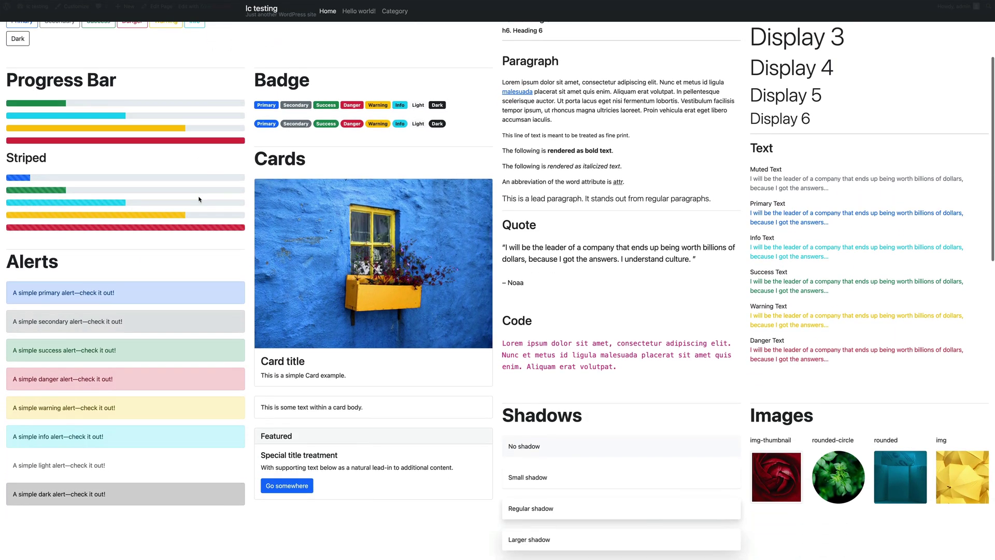
scroll(198, 199, up, 4)
scroll(199, 199, up, 2)
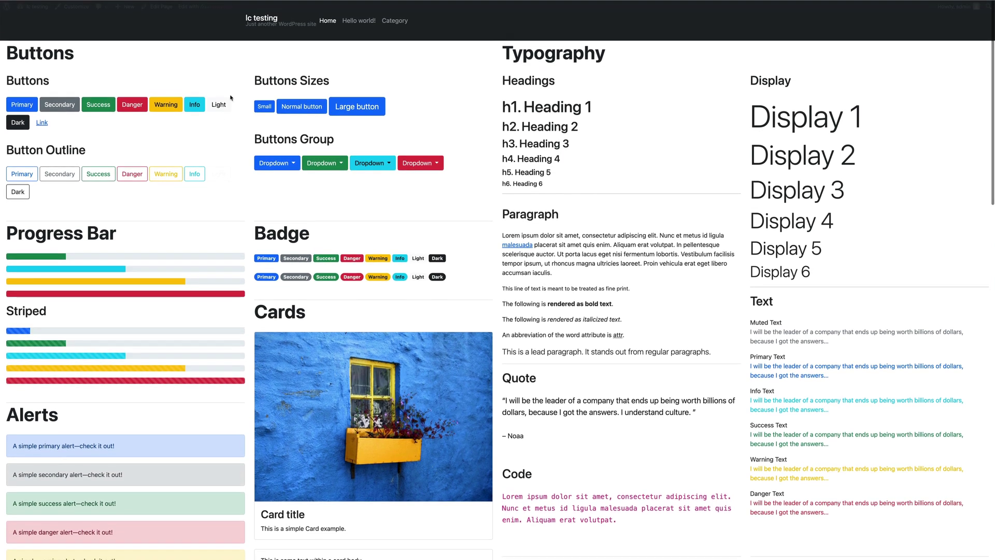
- Open DevTools (Cmd+Opt+I), watch the body's scroll classes change while scrolling, then highlight Fixed on Top
key(super+alt+i)
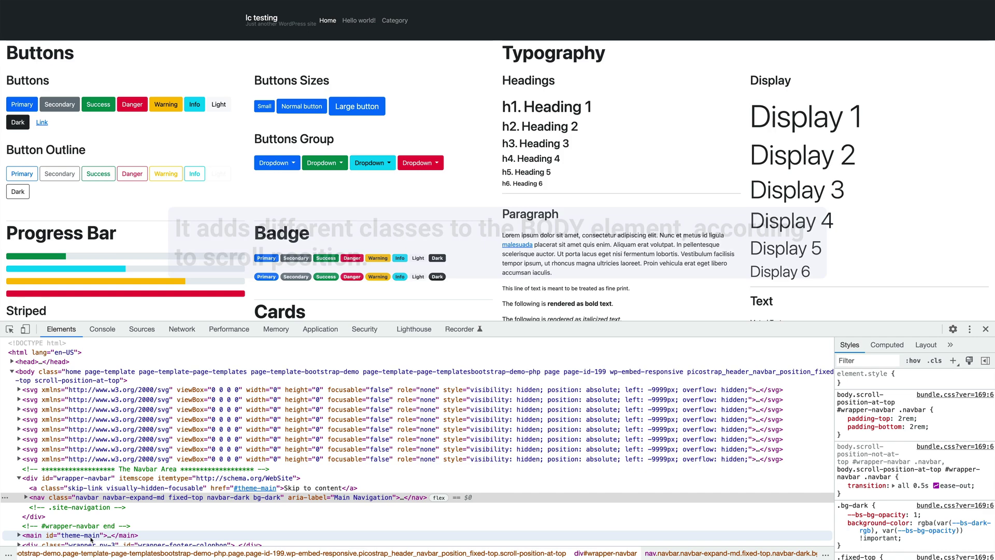
scroll(497, 155, down, 3)
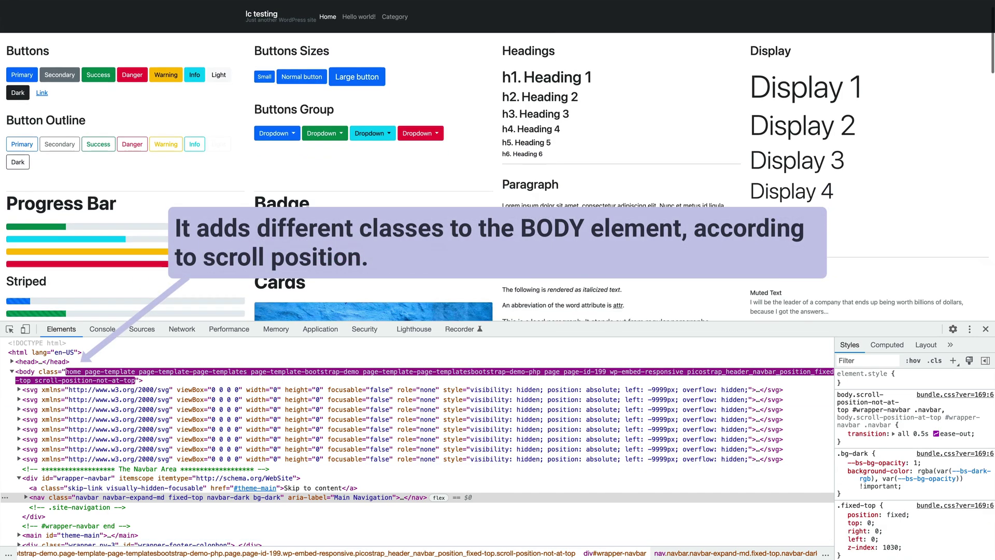
scroll(498, 155, up, 3)
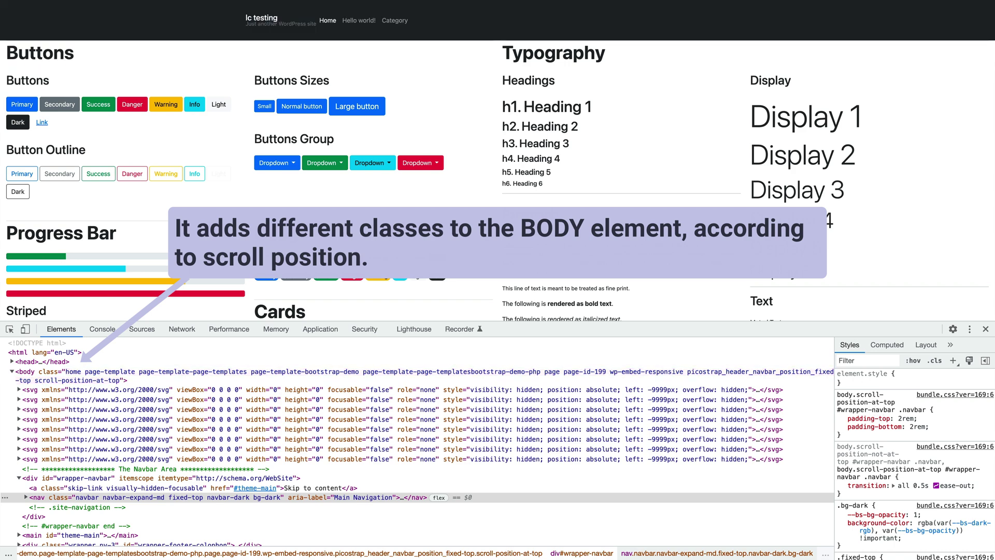
scroll(889, 263, down, 3)
scroll(889, 262, up, 3)
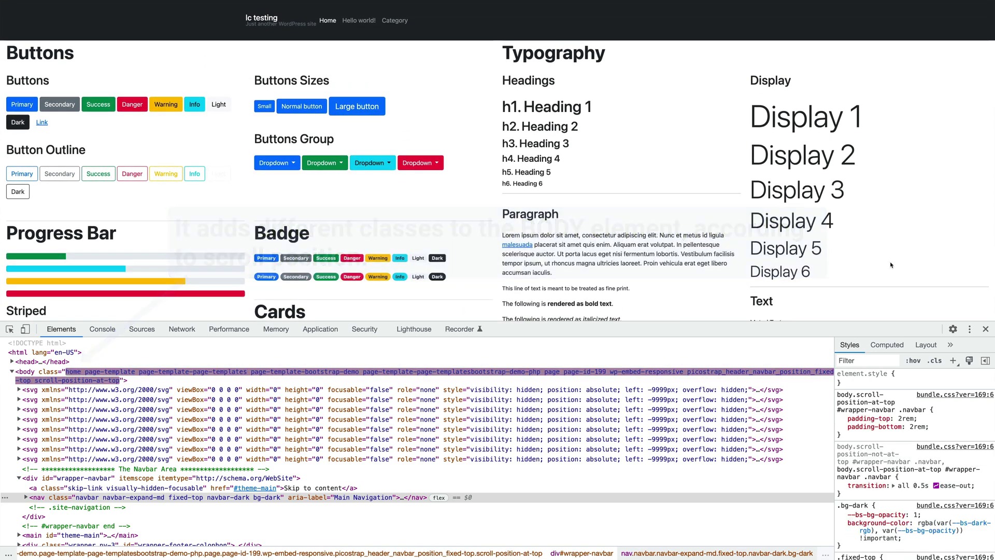
scroll(889, 264, down, 1)
scroll(890, 264, down, 2)
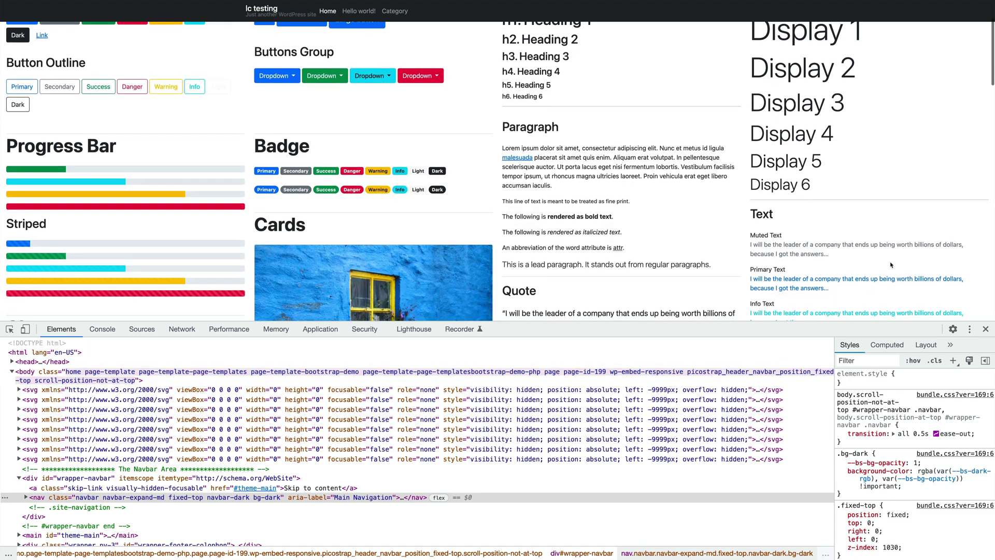
scroll(890, 265, up, 2)
scroll(890, 265, up, 2)
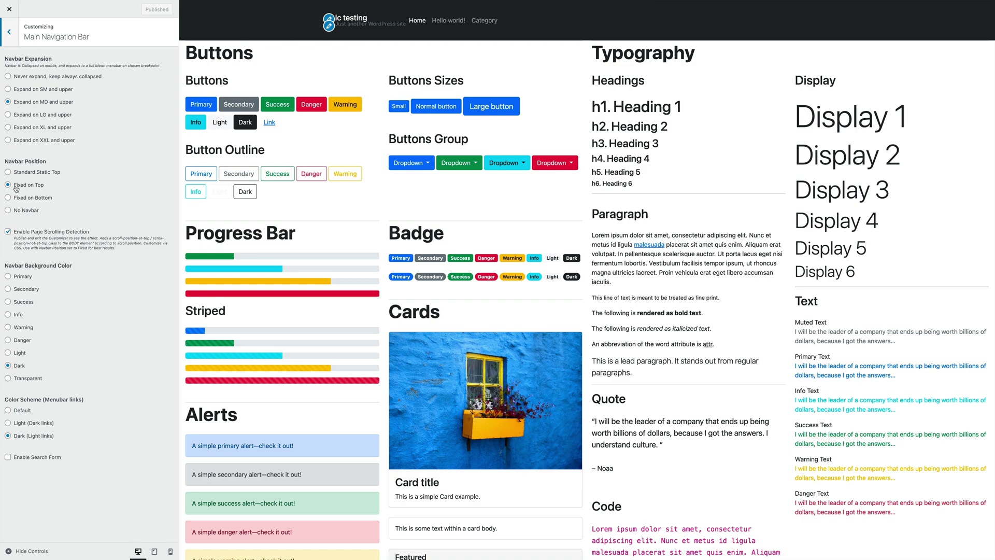
drag(15, 185, 40, 186)
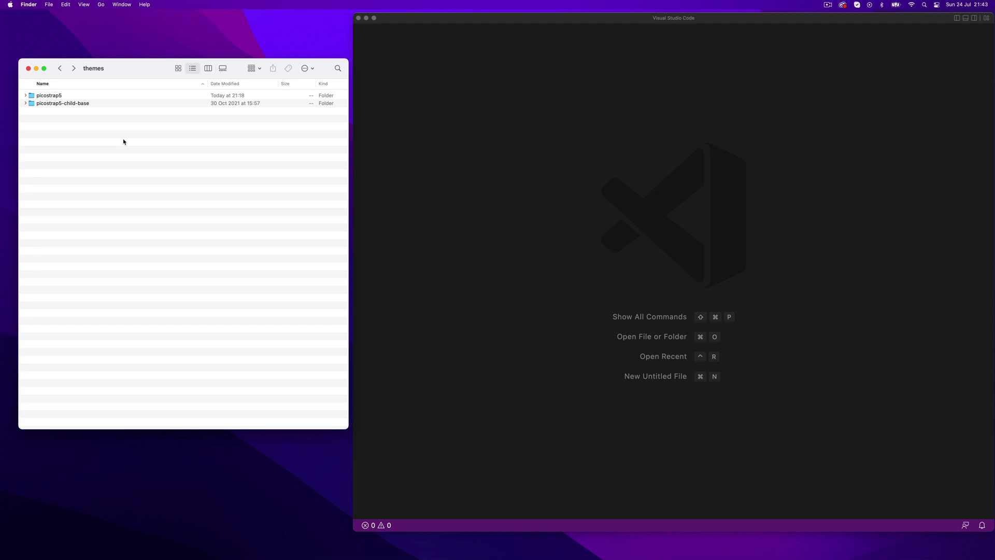
- Open picostrap5 > sass > _picostrap.scss in VS Code and select its scroll-detection navbar rules
click(73, 97)
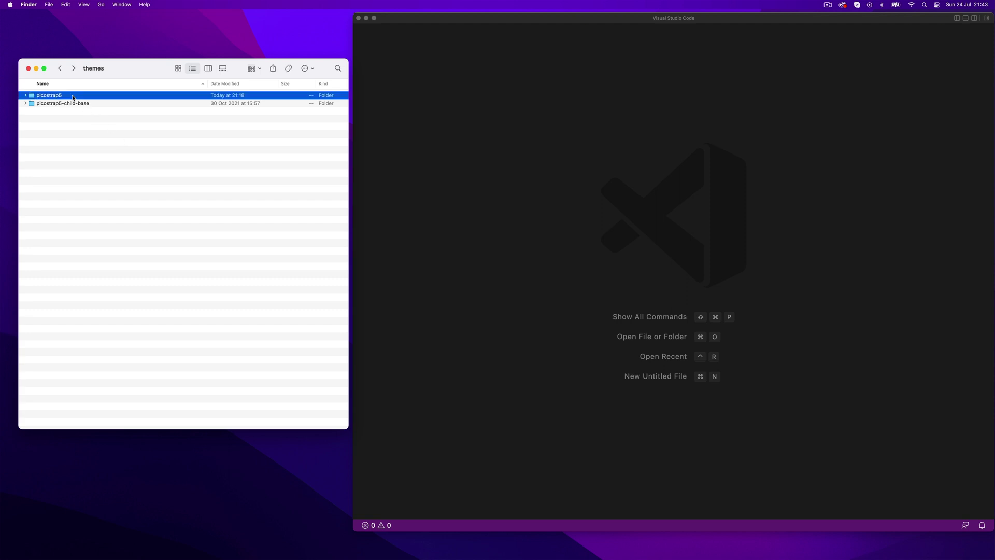
double_click(73, 97)
double_click(60, 220)
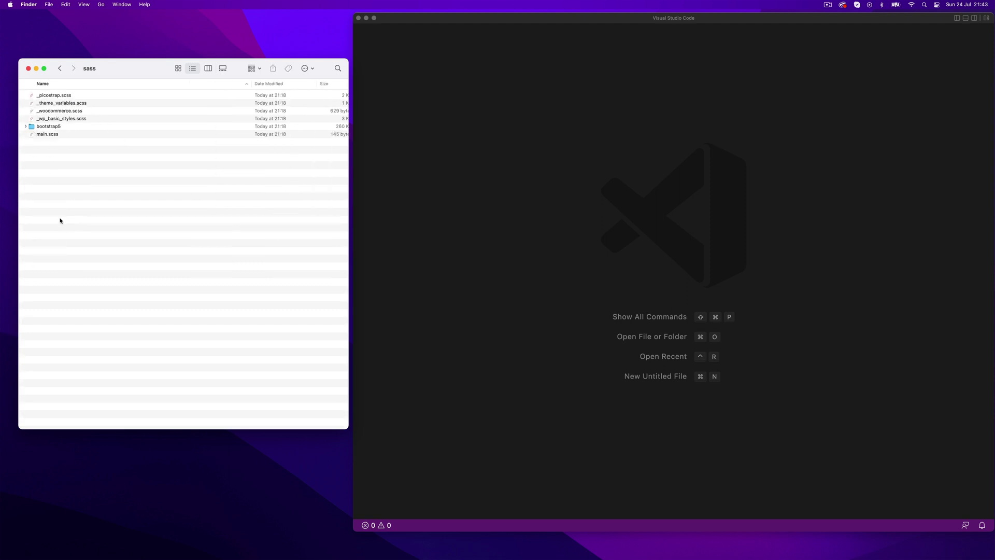
click(63, 95)
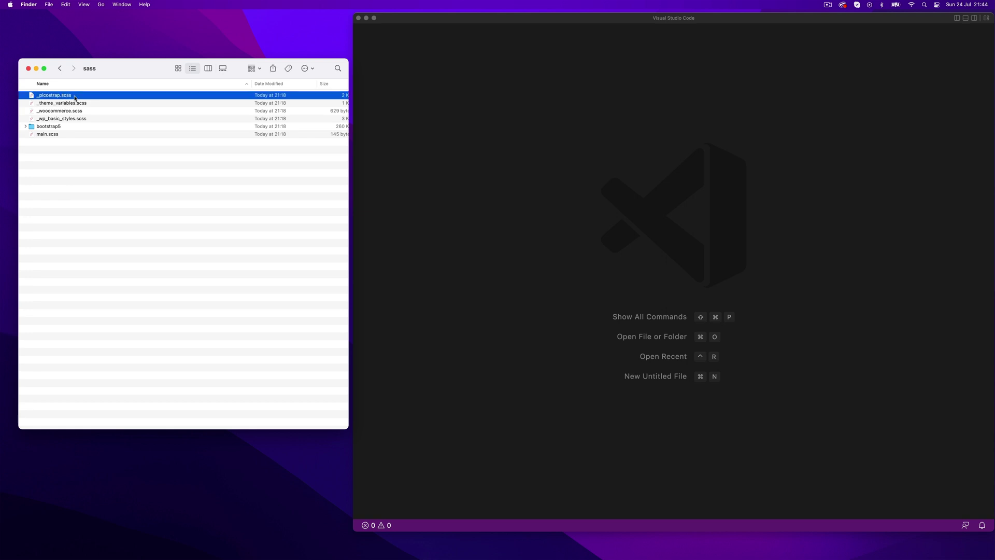
double_click(74, 97)
scroll(539, 177, down, 8)
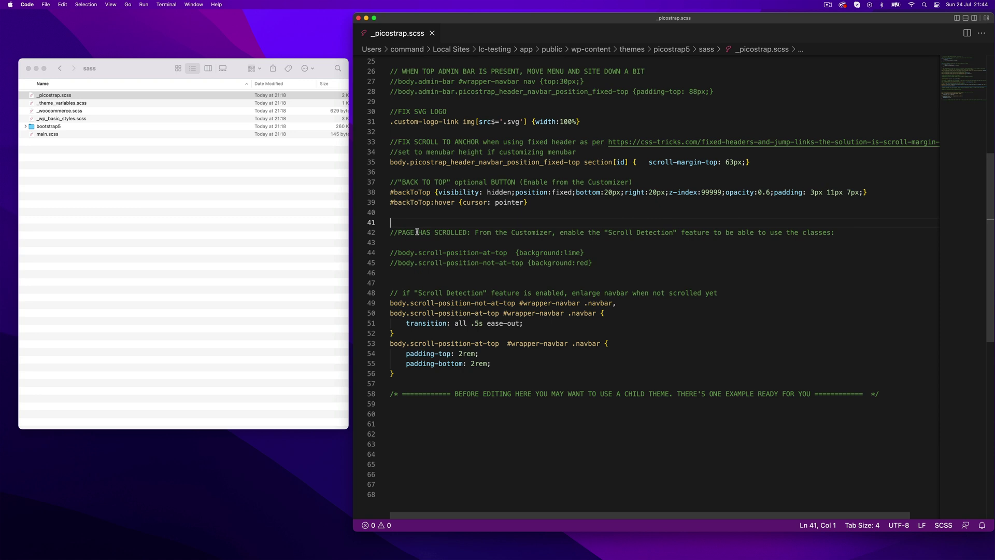
drag(415, 223, 456, 376)
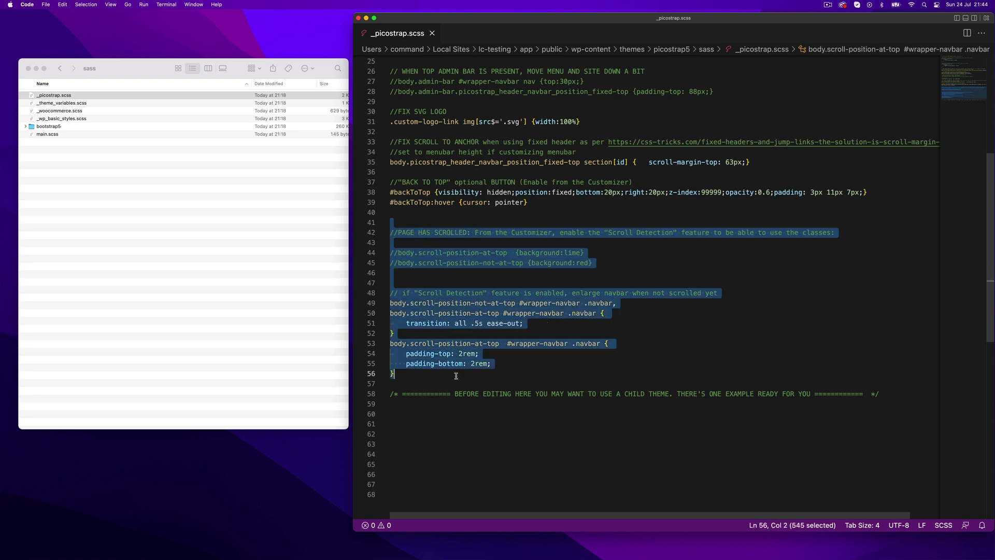
click(456, 375)
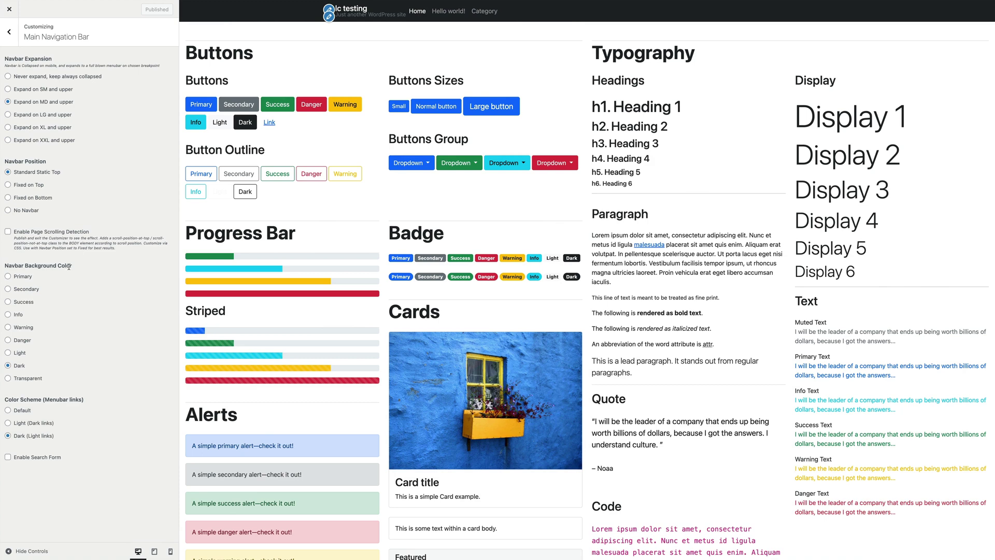
- Try Primary, Secondary and Success as the navbar background color
mouse_move(70, 266)
mouse_down()
mouse_move(6, 266)
mouse_move(58, 266)
mouse_up()
click(81, 270)
click(24, 279)
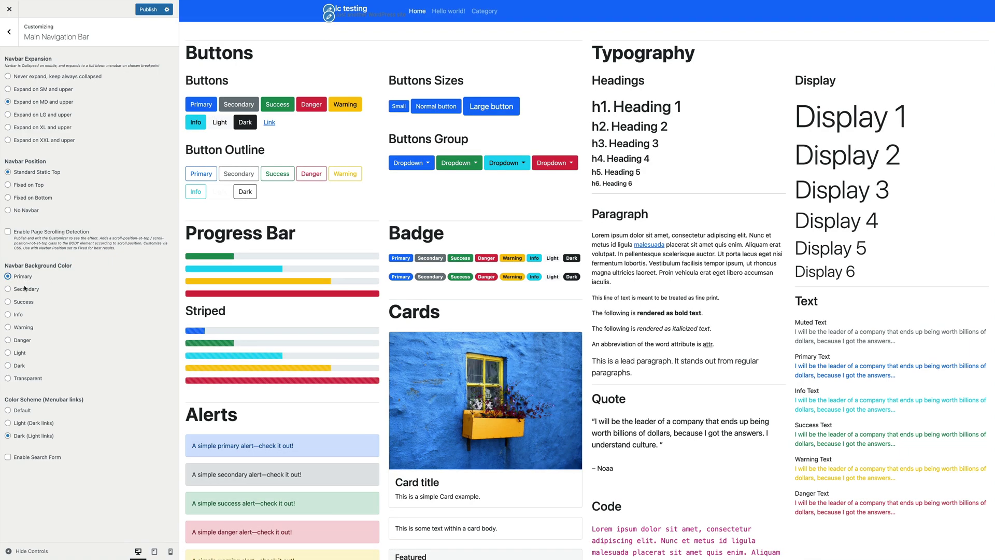
click(24, 290)
click(24, 301)
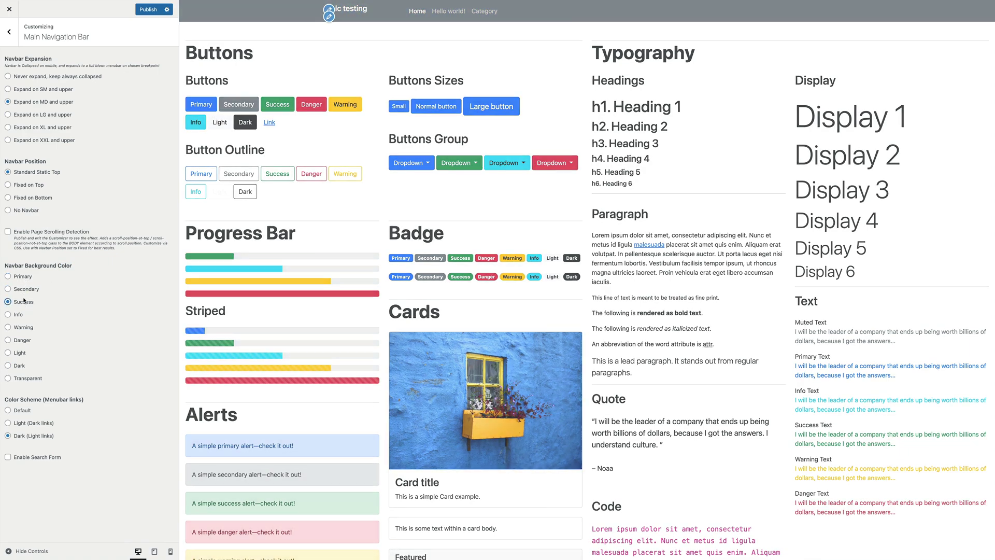
- Pick Light with dark links, then a Transparent background, and set position Fixed on Top
click(17, 353)
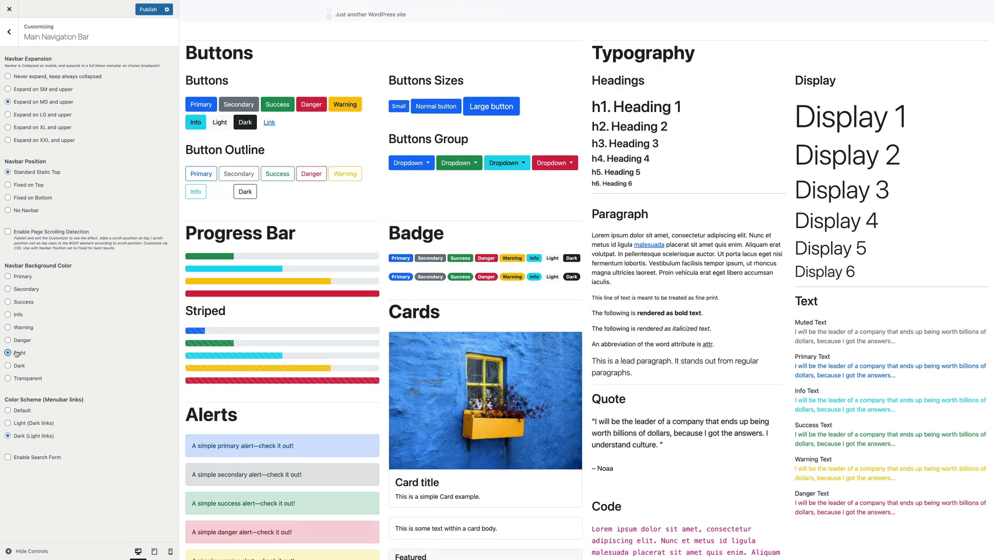
click(15, 424)
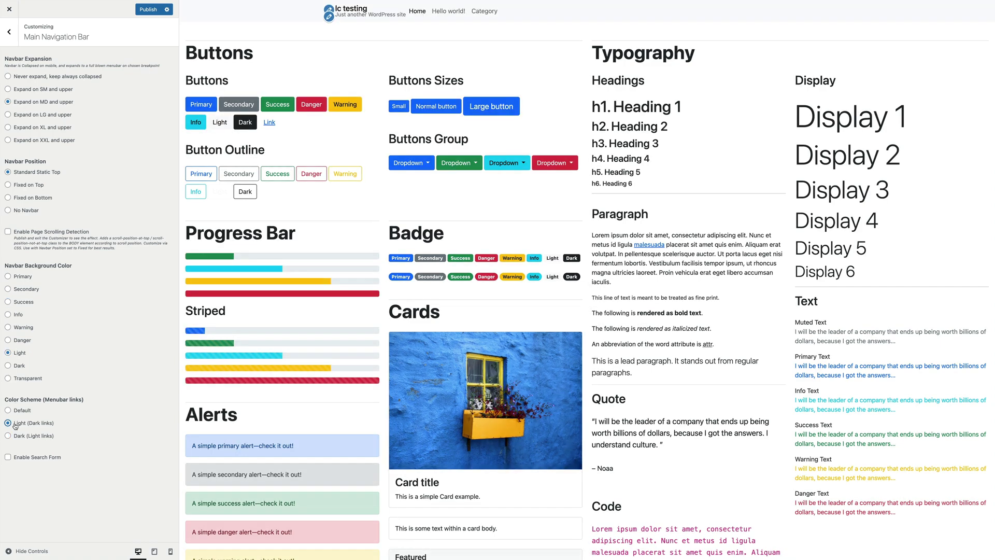
click(8, 379)
click(8, 185)
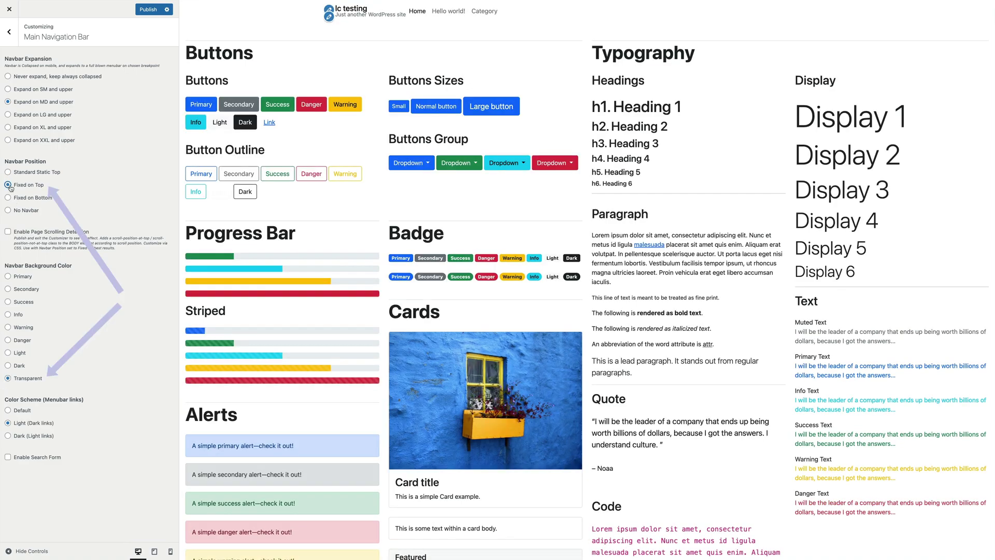
scroll(277, 288, down, 1)
scroll(278, 288, down, 3)
scroll(277, 288, up, 5)
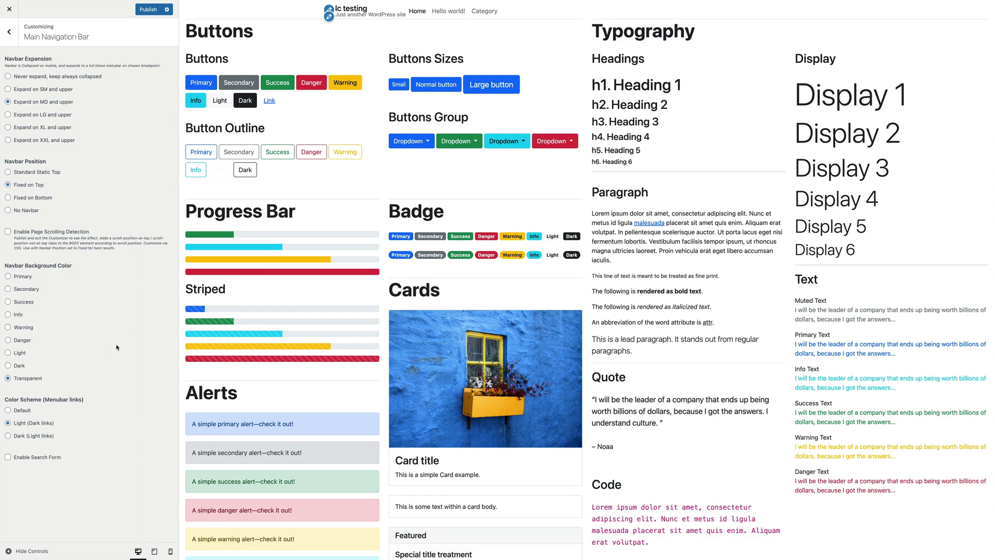
- Cycle the navbar through light links and Dark, ending on a Light background with dark links
click(8, 436)
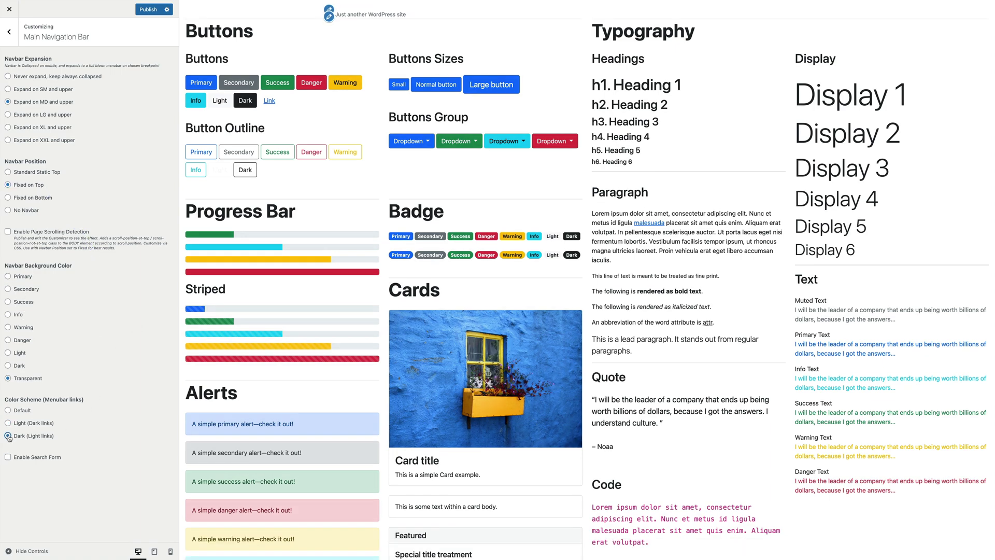
click(8, 365)
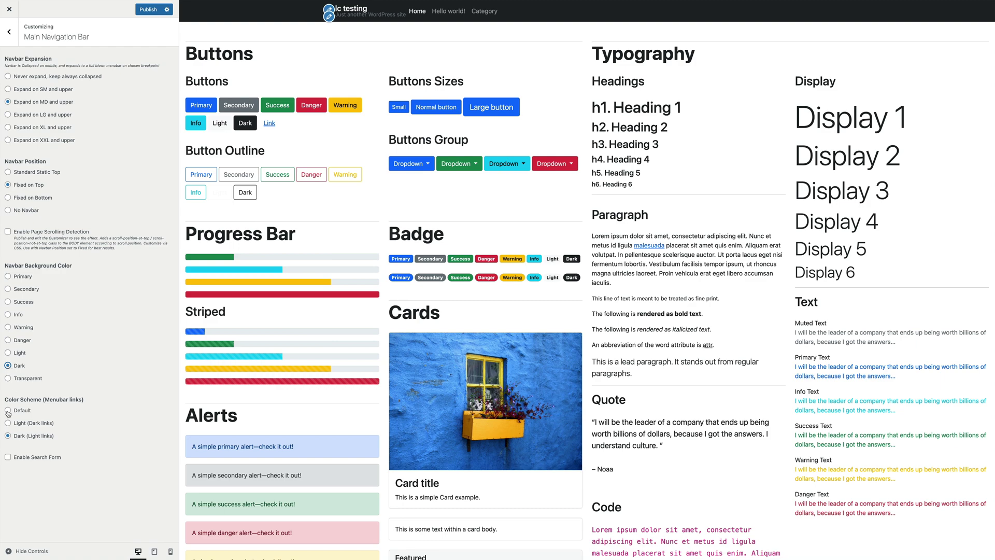
click(8, 423)
click(8, 352)
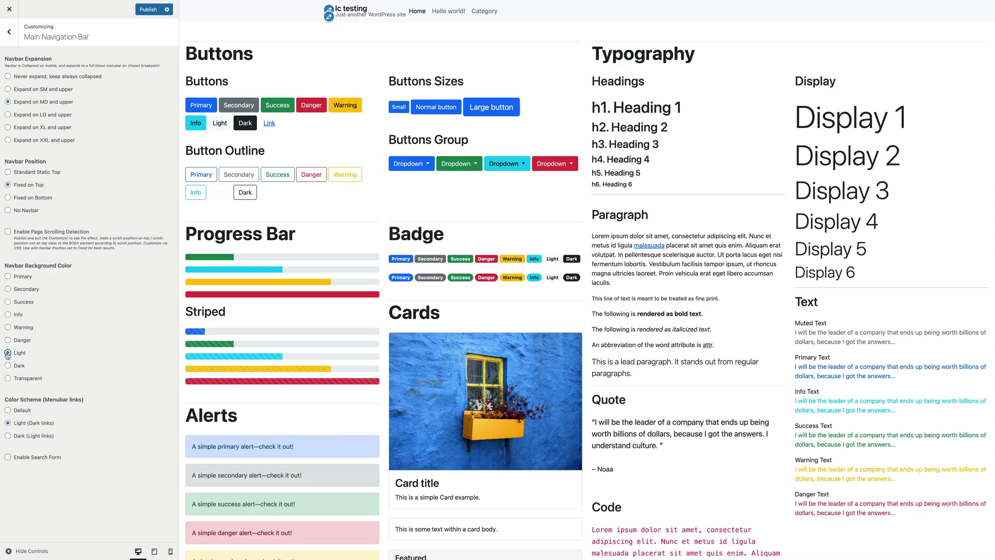
click(8, 456)
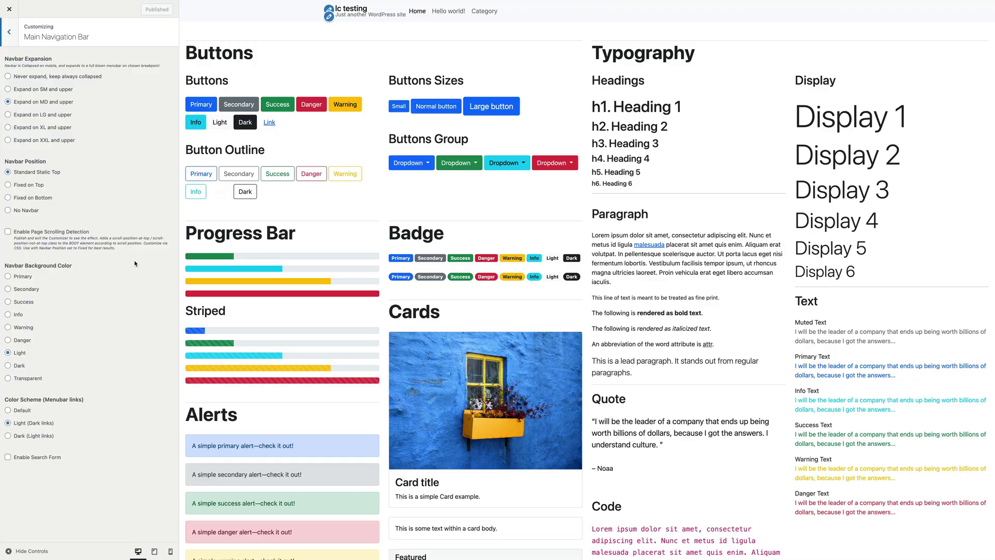
- Enable the Optional Topbar with a Dark background and Light text
click(10, 32)
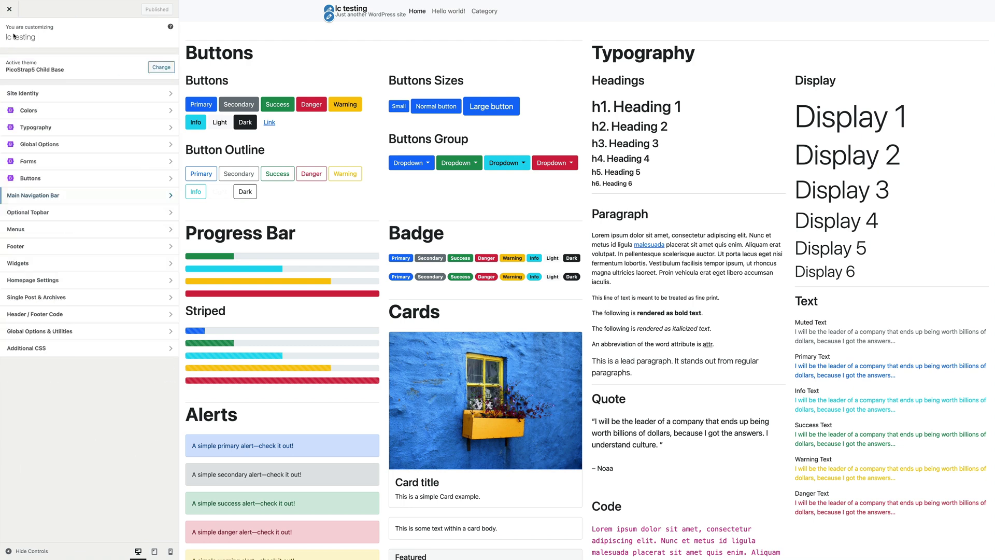
click(60, 213)
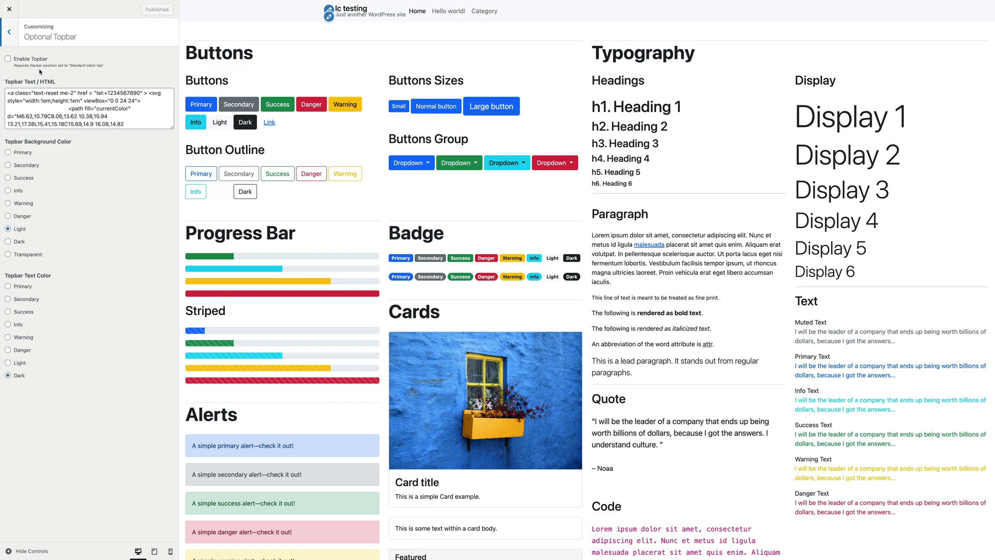
click(8, 59)
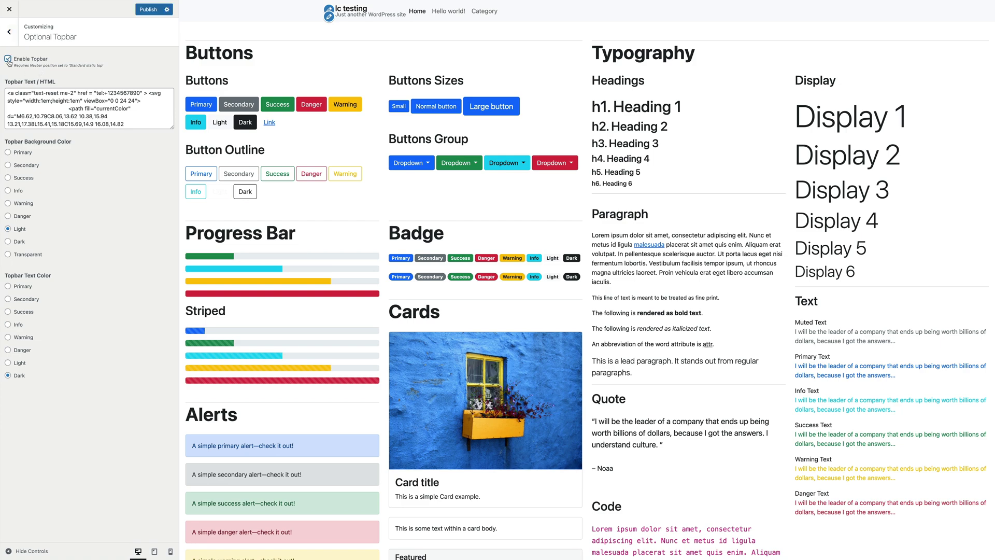
click(8, 241)
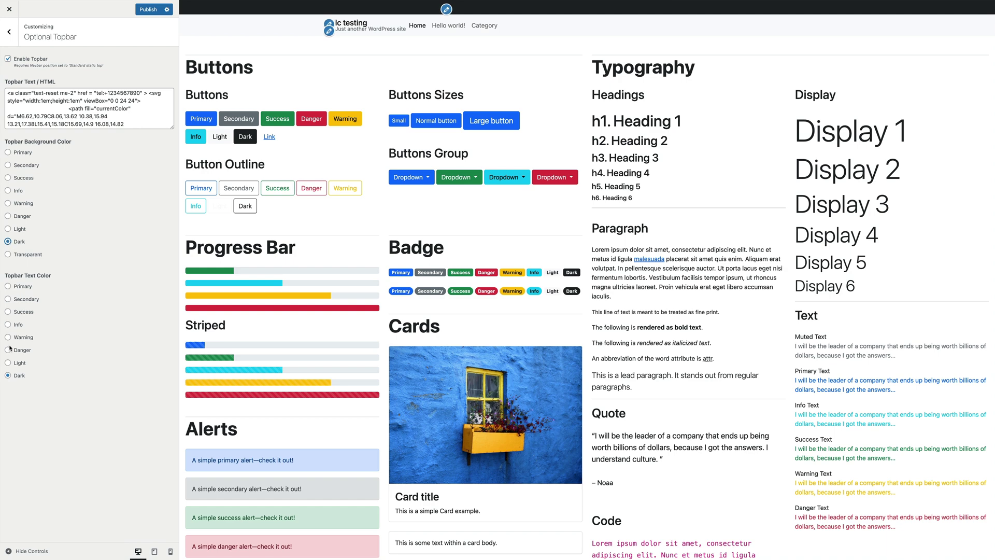
click(8, 363)
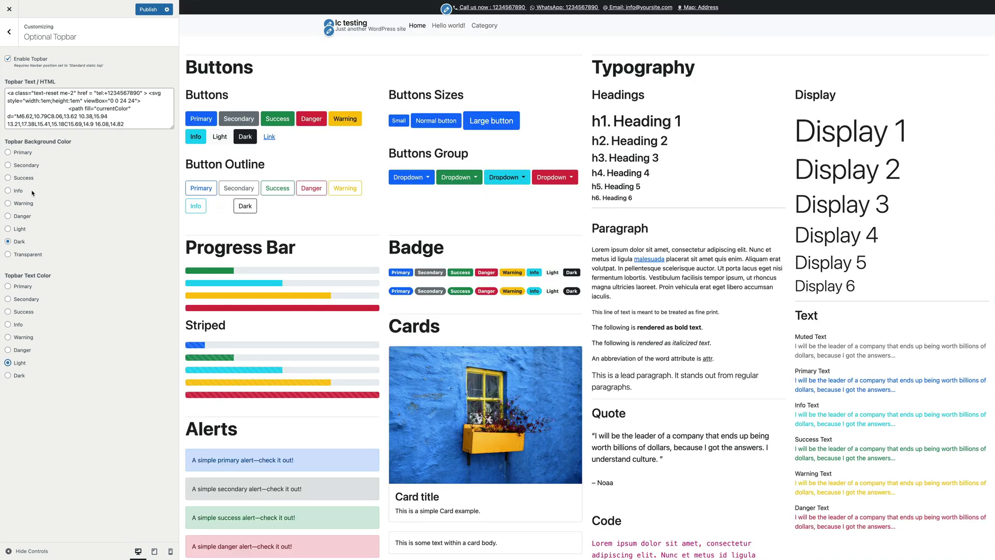
- Stretch the Topbar Text/HTML box downward so more of its contact-link code is visible
drag(174, 125, 174, 460)
scroll(121, 321, down, 5)
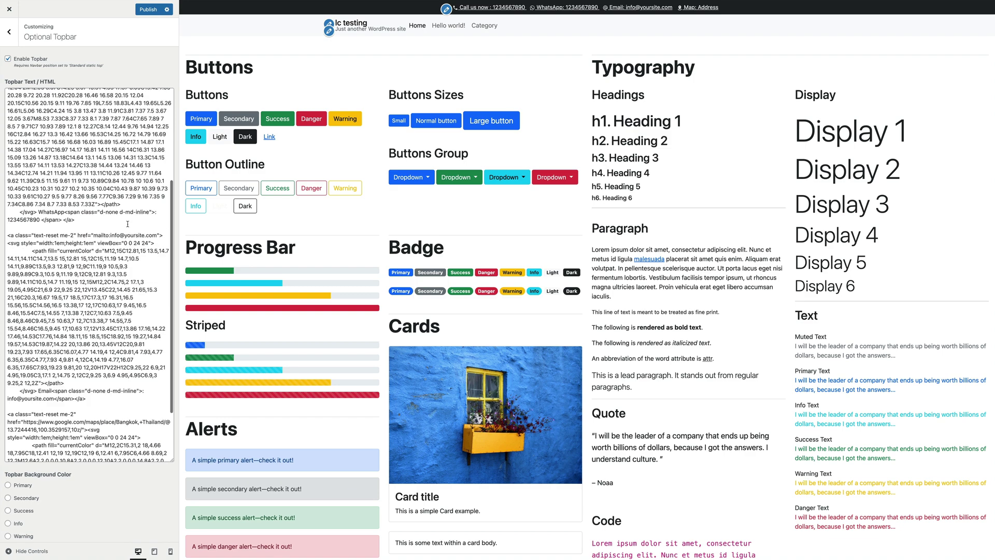
scroll(116, 121, up, 5)
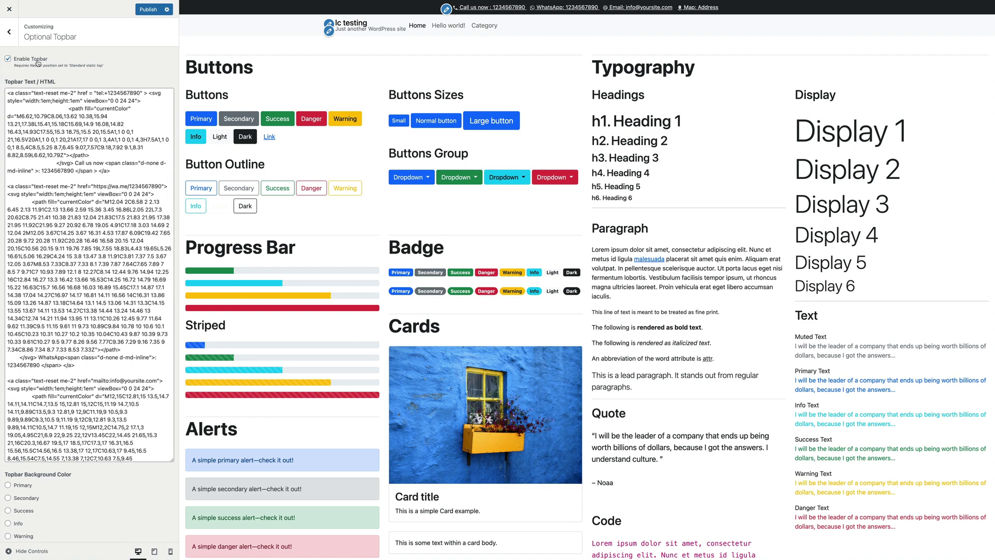
- Highlight the note about needing the standard static top navbar, then return to the Customizer sections list
drag(15, 66, 115, 70)
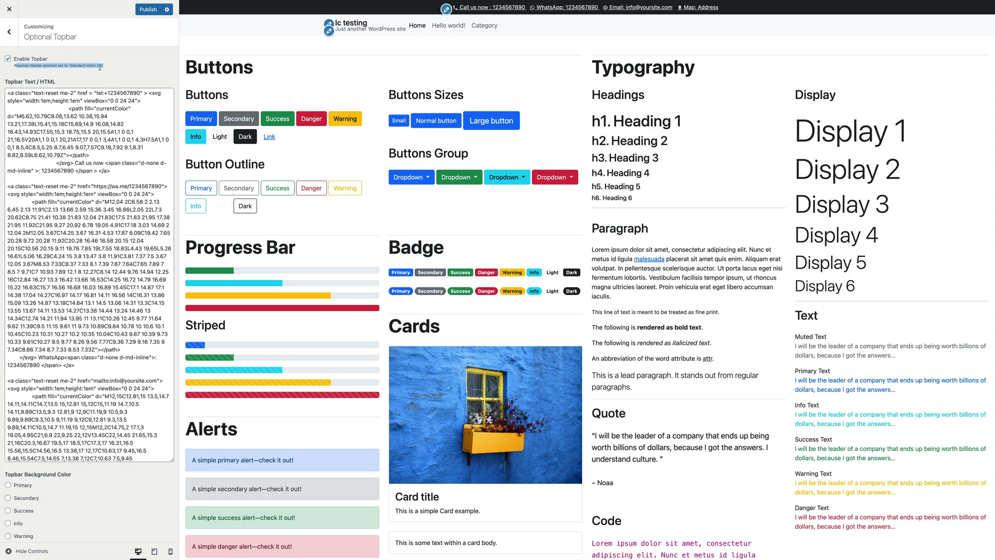
click(250, 74)
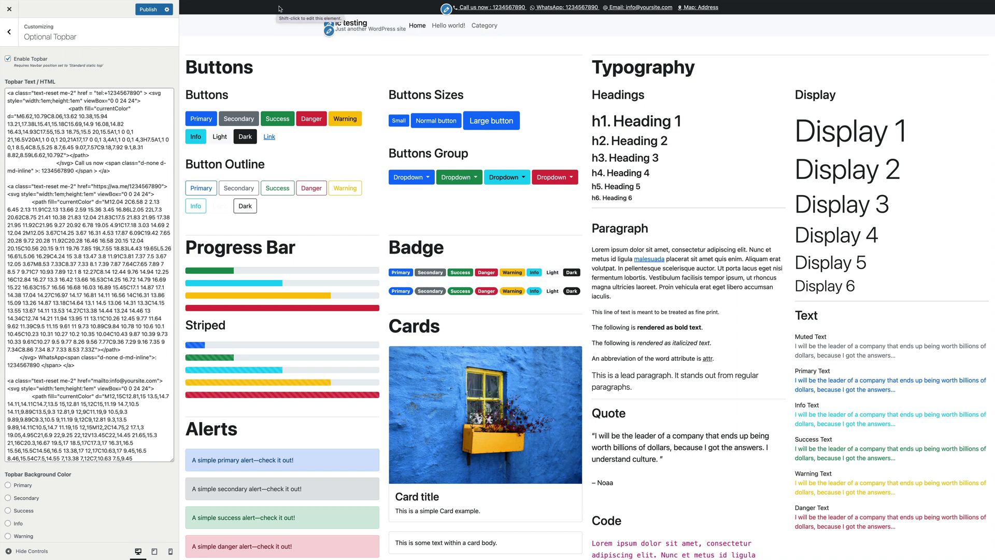
click(9, 31)
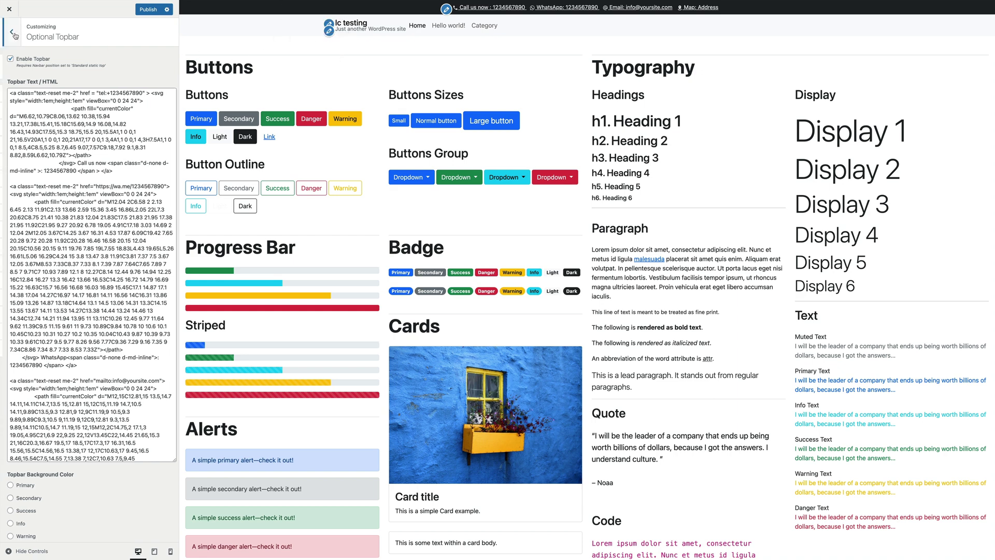
click(60, 194)
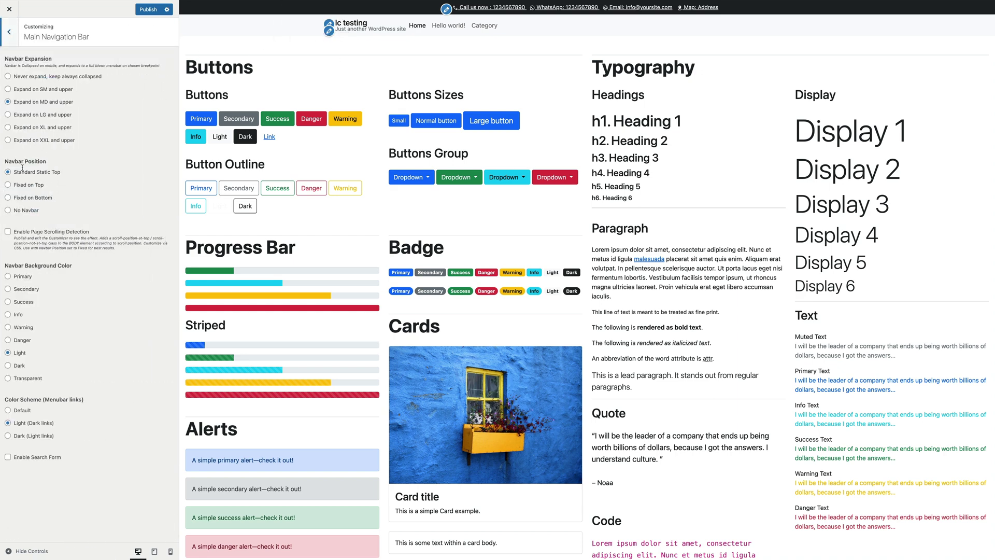
click(9, 185)
scroll(316, 110, down, 5)
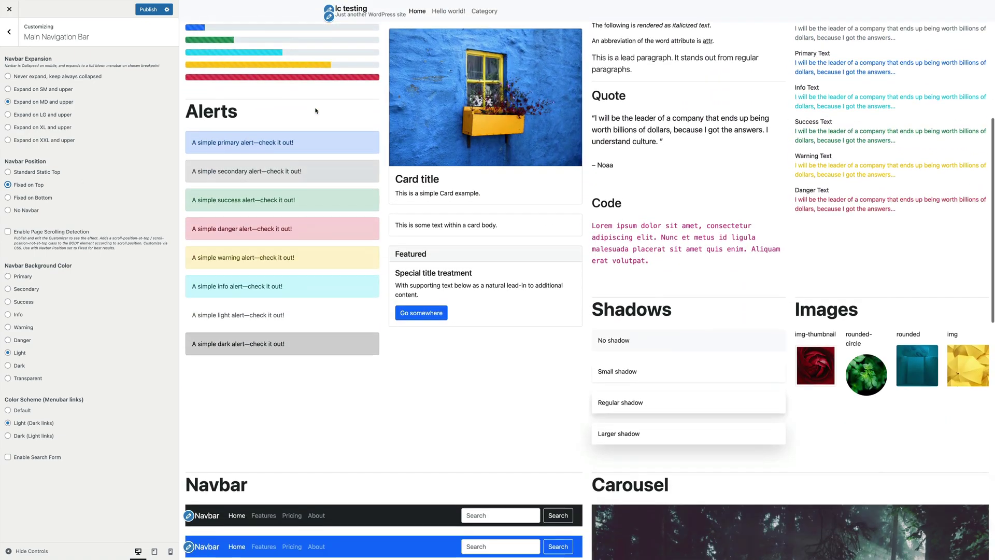
scroll(315, 110, up, 3)
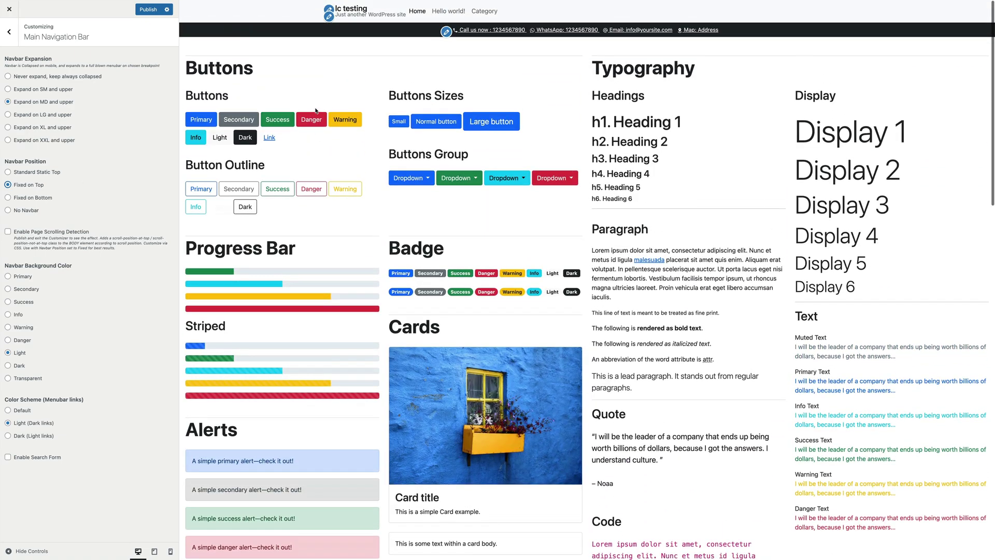
click(30, 173)
click(9, 32)
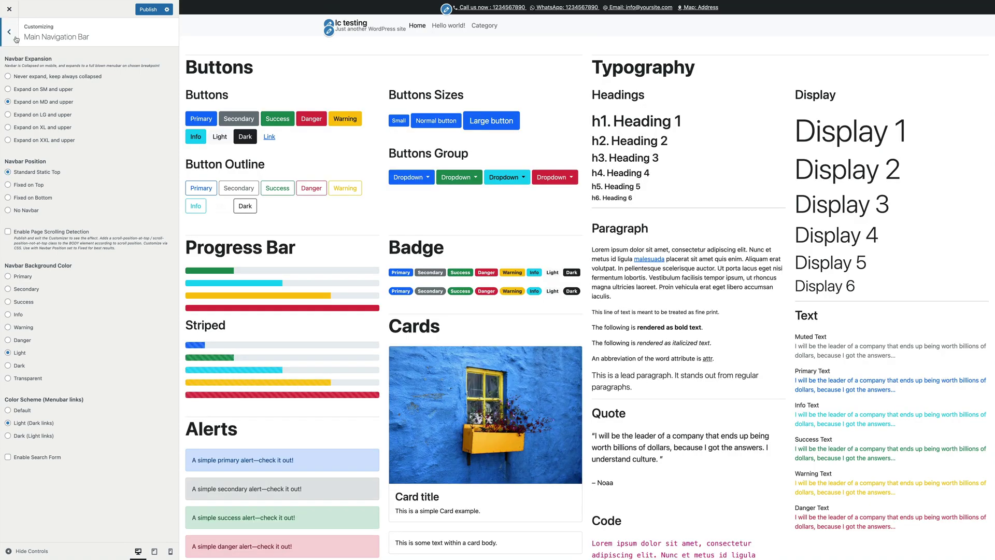
- Open the Optional Topbar settings and resize its HTML box
click(51, 212)
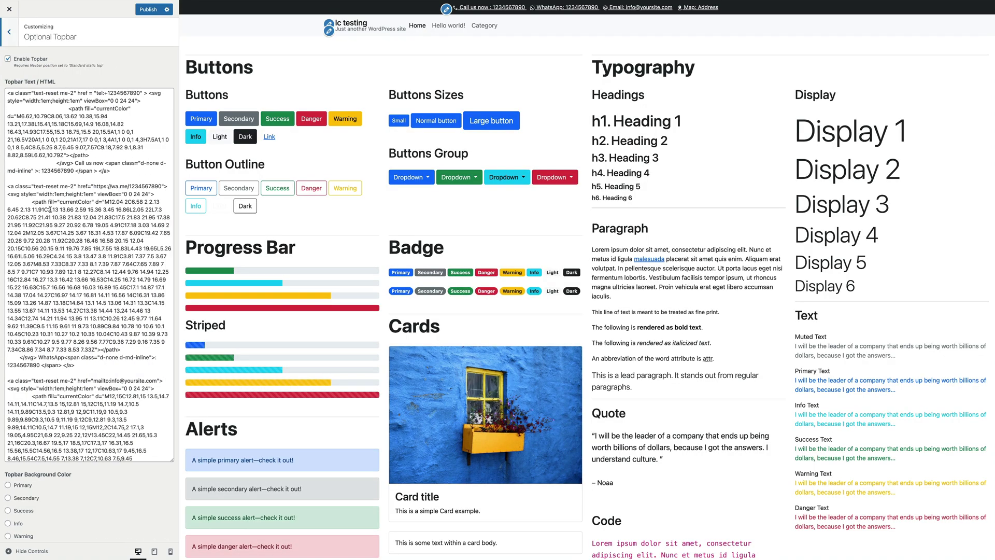
drag(171, 461, 165, 151)
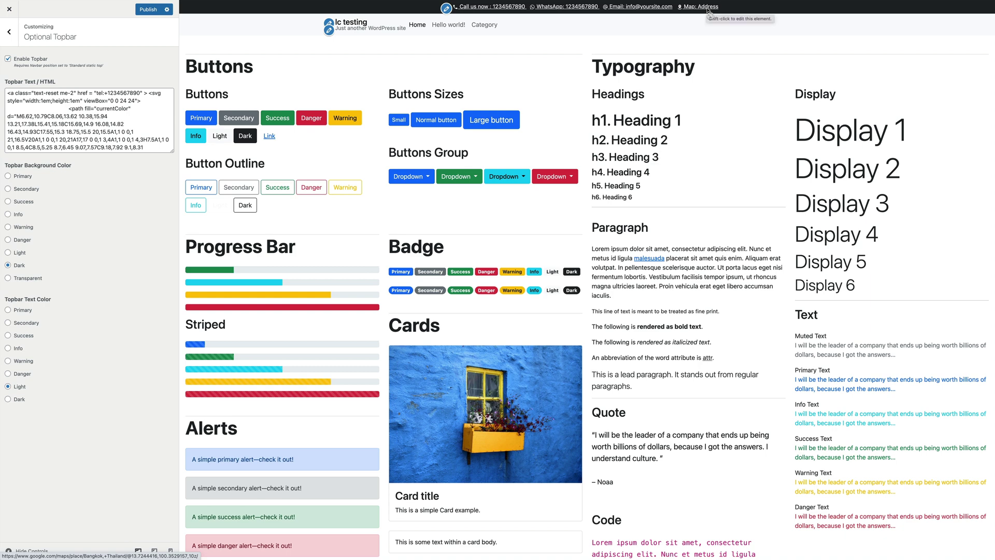
drag(171, 151, 172, 193)
- Replace all topbar HTML with the pasted h5 'Contact Me' link pointing to #contact
click(141, 136)
key(ctrl+a)
text(<a class="h5 text-light text-decoration-none" href="#contact">Contact Me</a>)
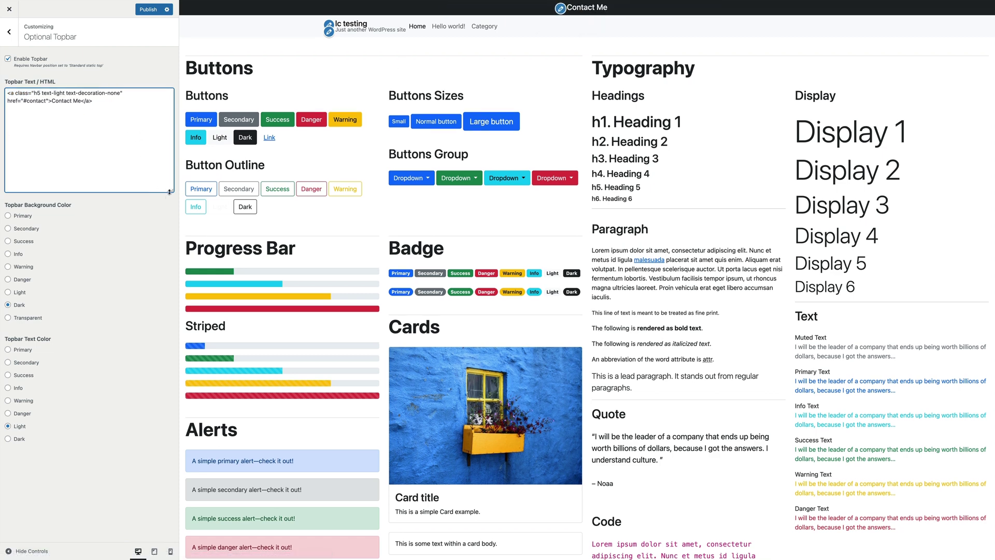
- Clear the Contact Me code and bring back the original contact-link topbar HTML
drag(169, 192, 169, 253)
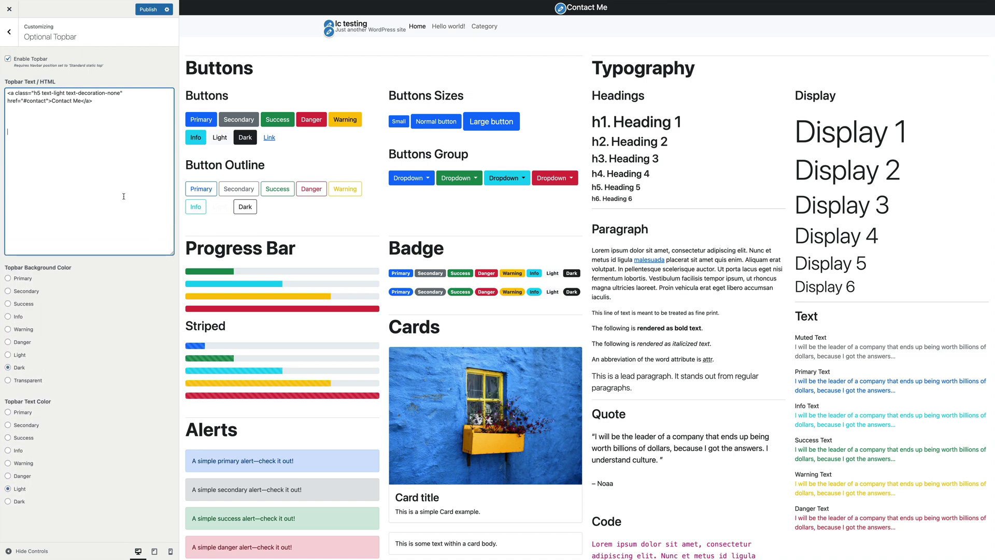
key(ctrl+a)
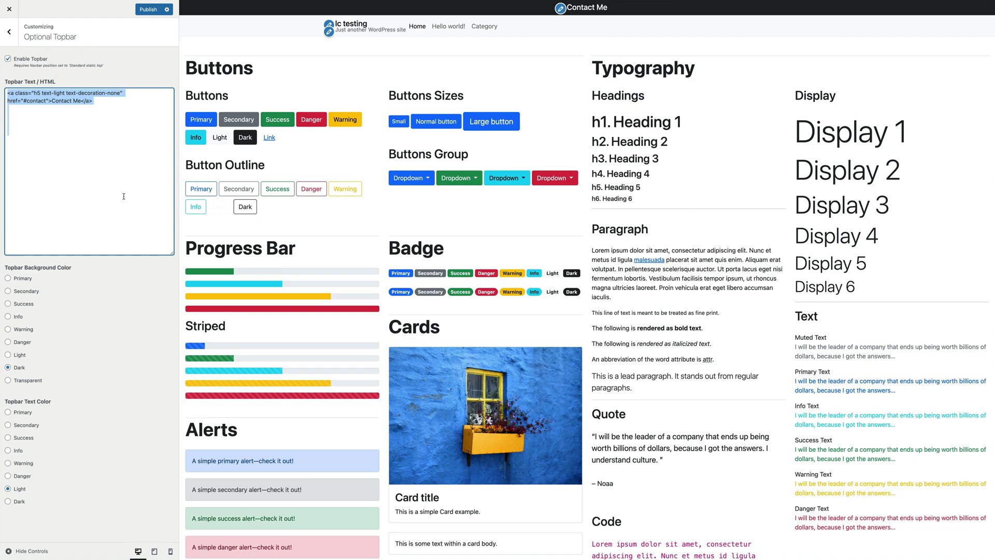
key(BackSpace)
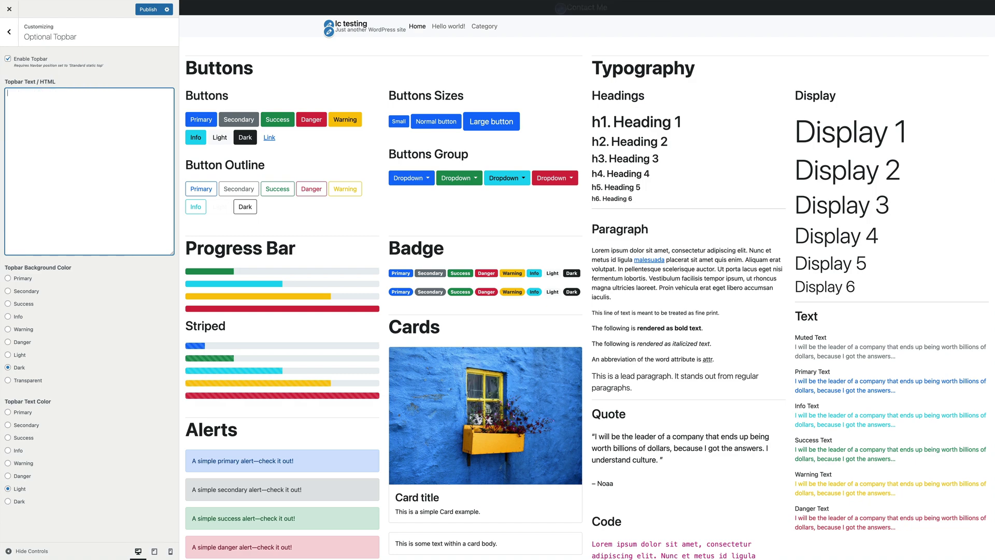
click(8, 60)
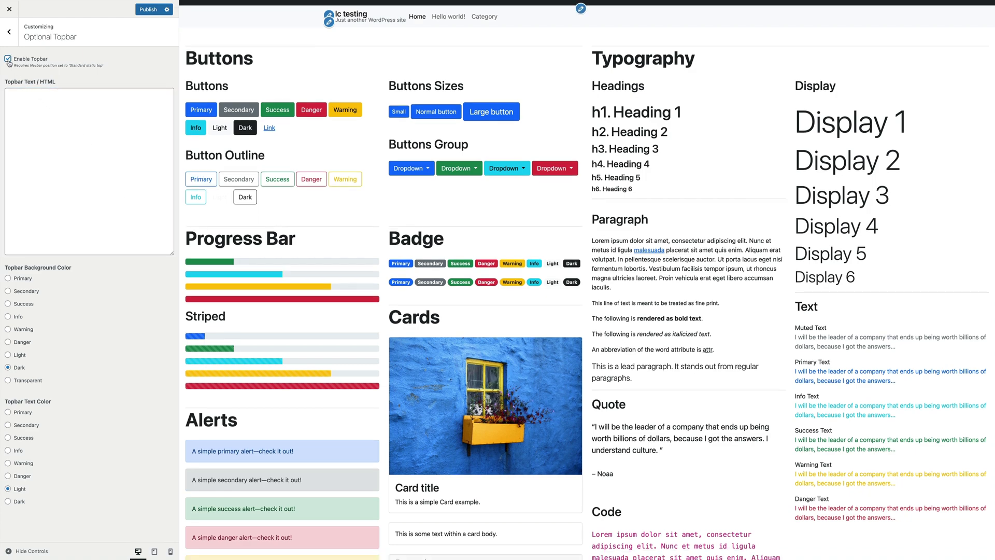
key(ctrl+v)
click(8, 60)
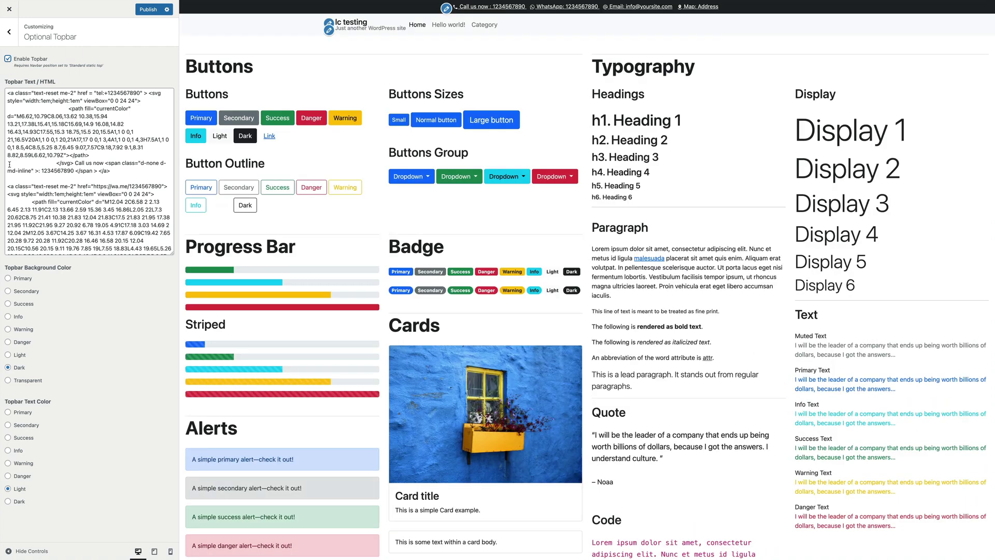
- Give the topbar a Success green background with Dark text, then untick Enable Topbar
click(8, 279)
click(8, 293)
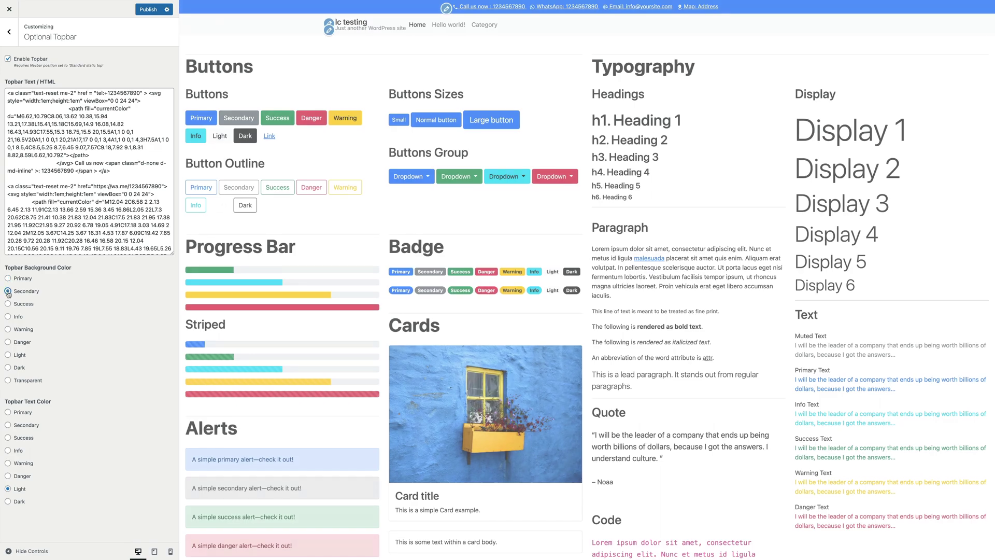
click(8, 304)
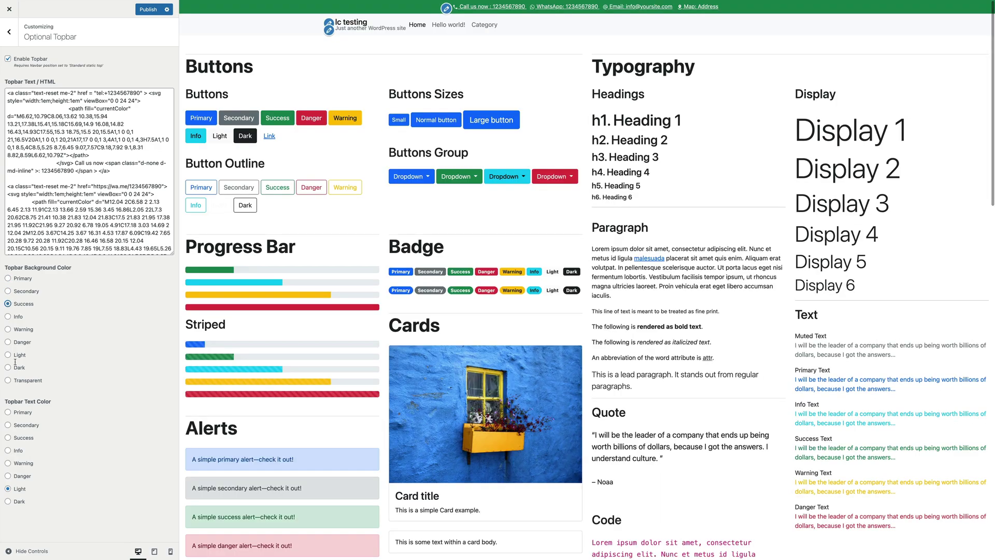
click(8, 500)
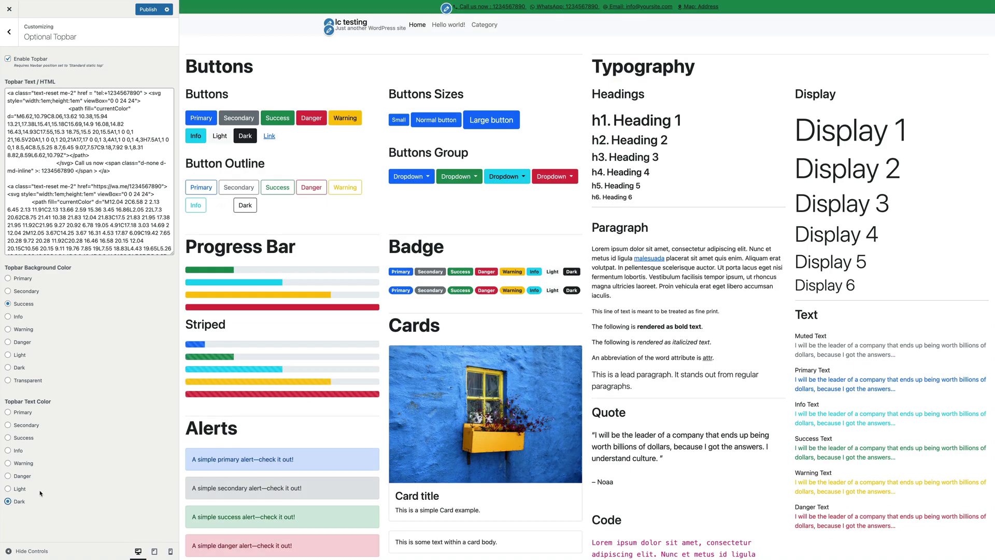
click(7, 59)
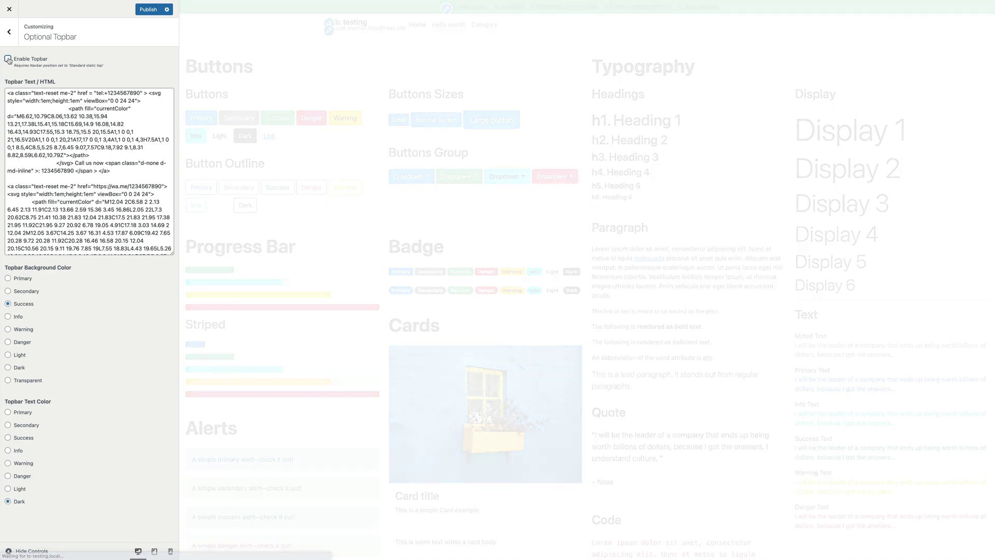
click(9, 31)
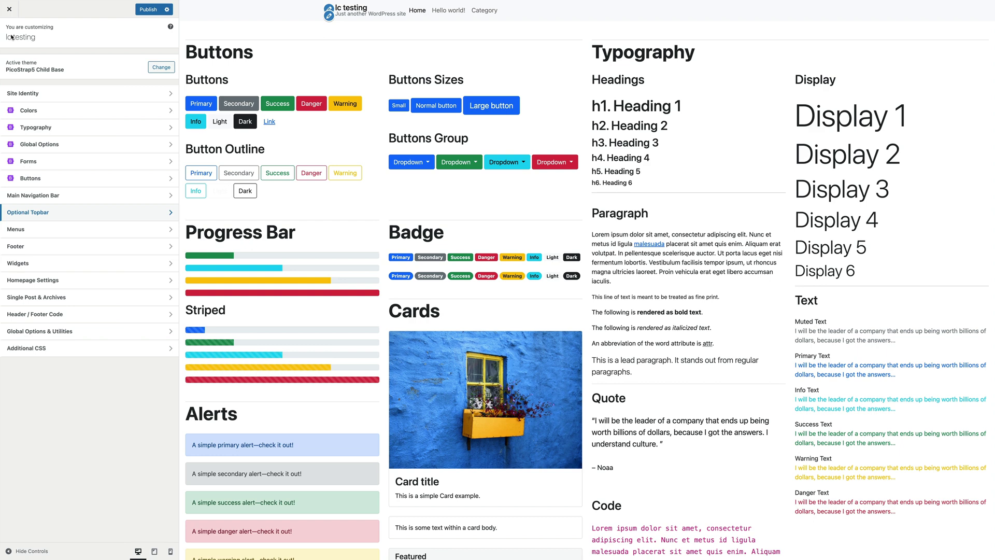
click(58, 229)
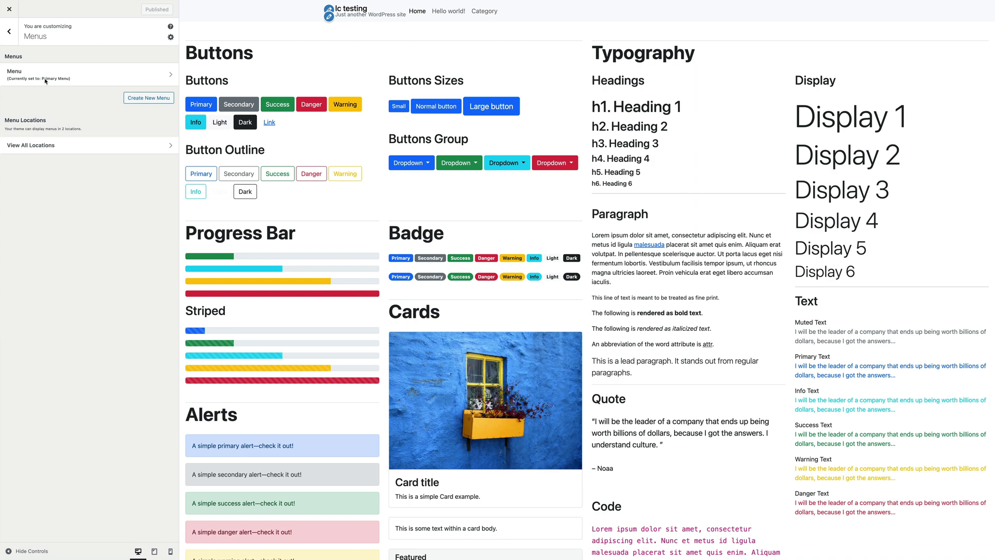
click(50, 148)
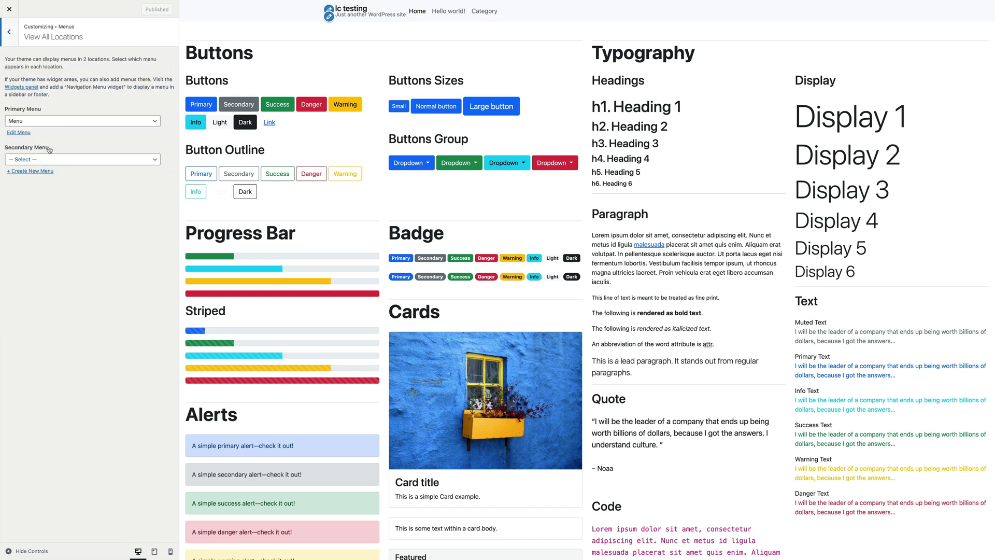
drag(5, 110, 43, 112)
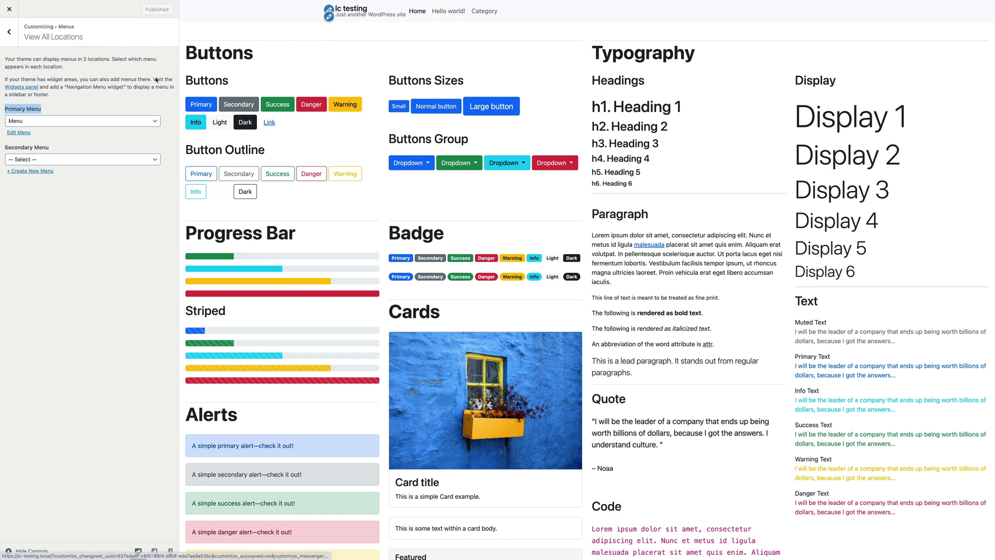
click(133, 96)
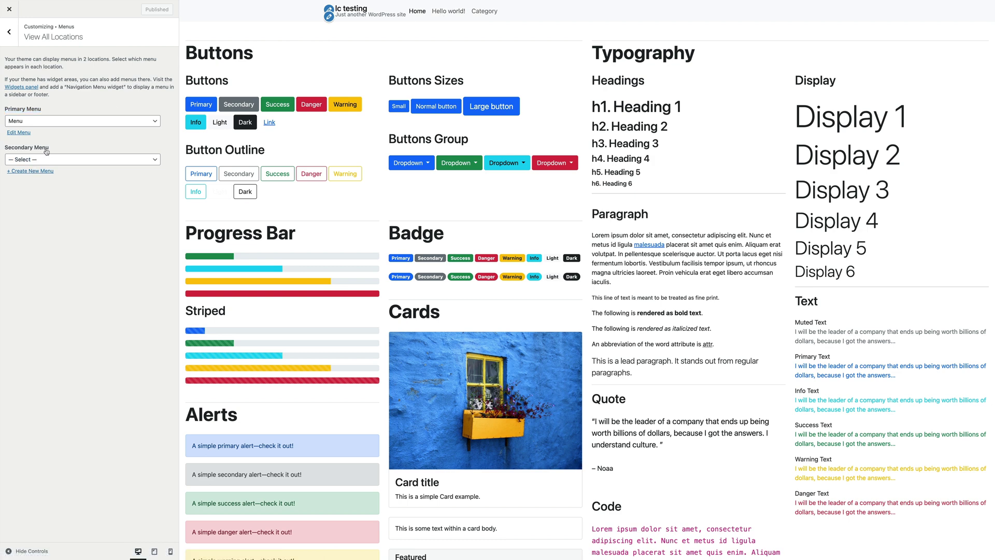
drag(50, 150, 7, 150)
click(6, 151)
click(69, 149)
click(15, 41)
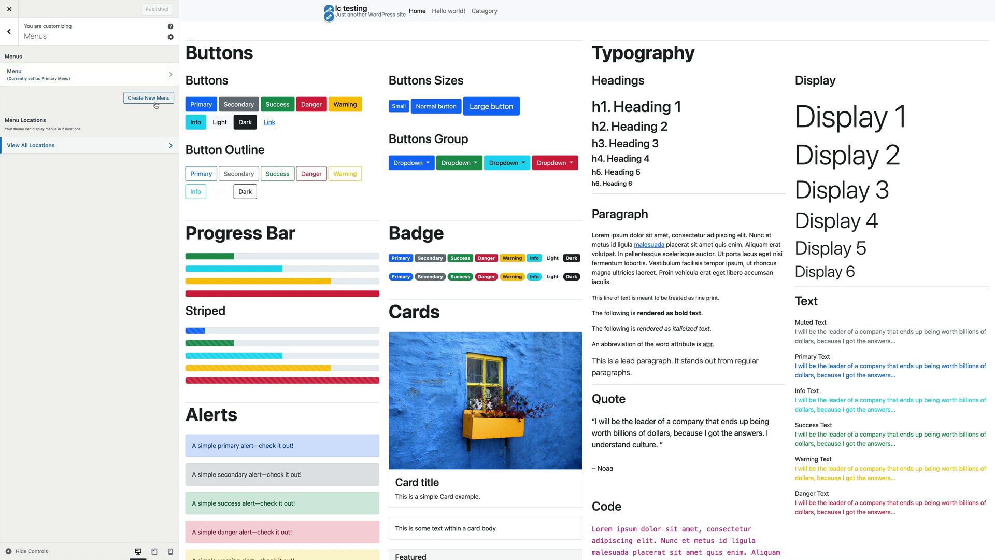
- Nest Hello world! under Category as a sub-item in Menu and publish the change
click(81, 80)
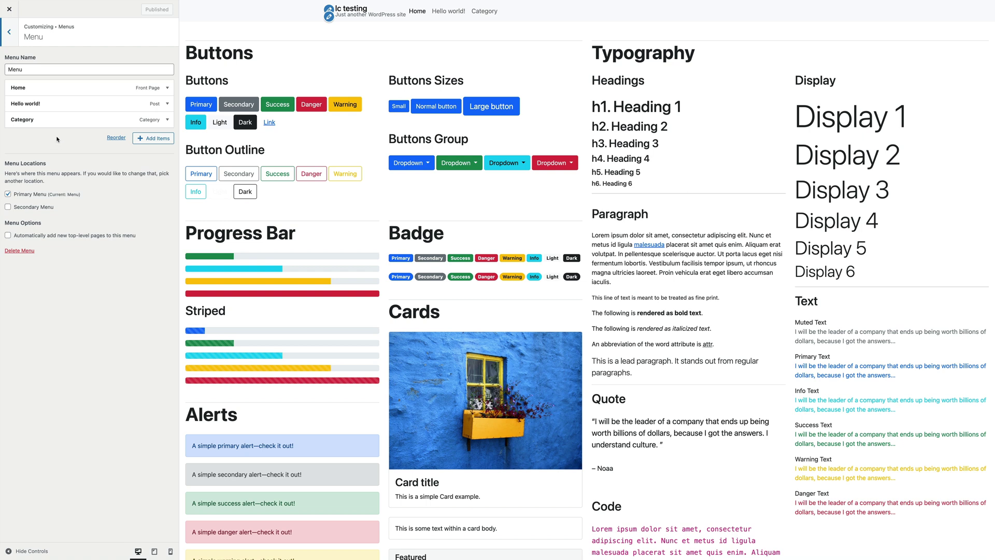
mouse_move(48, 109)
mouse_down()
mouse_move(43, 119)
mouse_move(62, 120)
mouse_up()
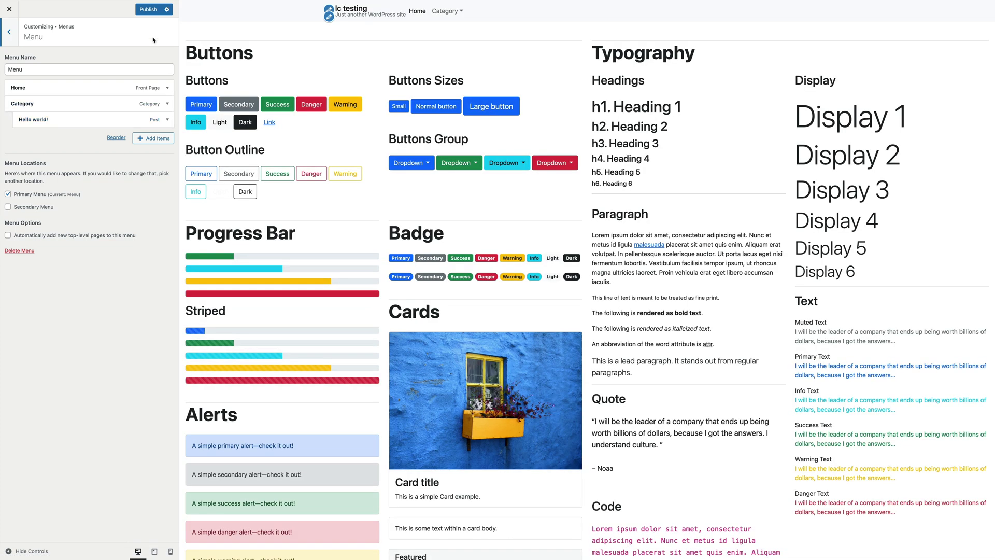
click(150, 13)
- Close the Customizer and confirm the live site's Category dropdown shows Hello world!
click(14, 14)
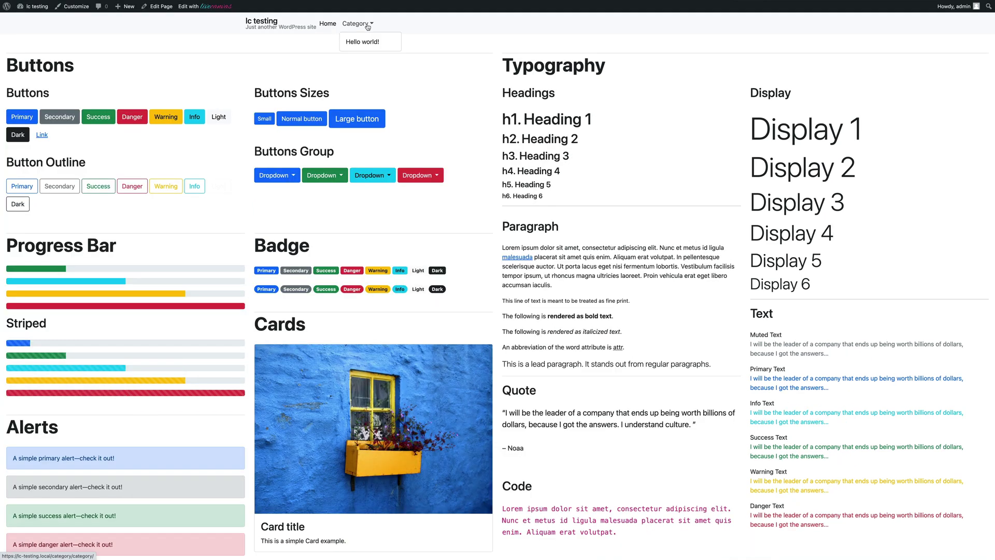
click(368, 26)
click(368, 26)
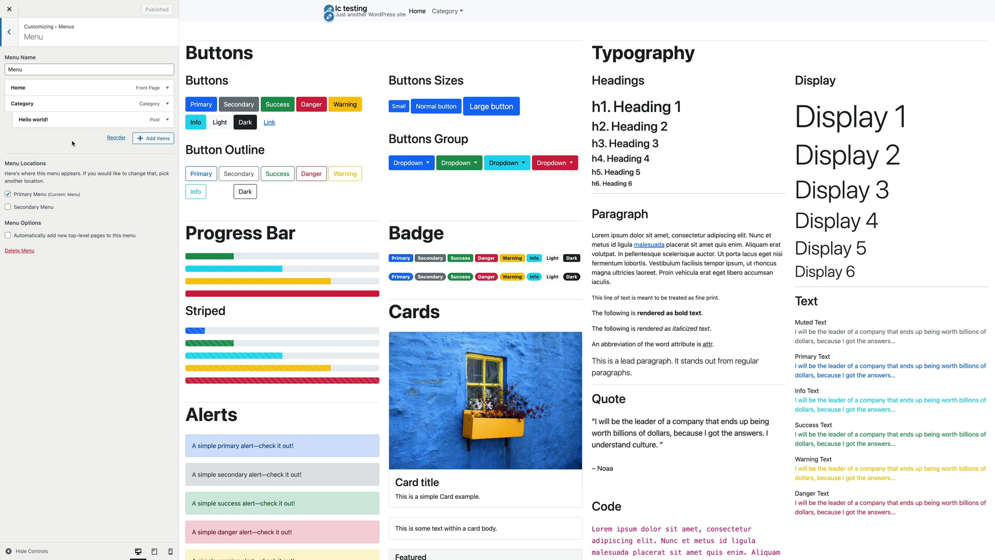
click(153, 138)
click(207, 31)
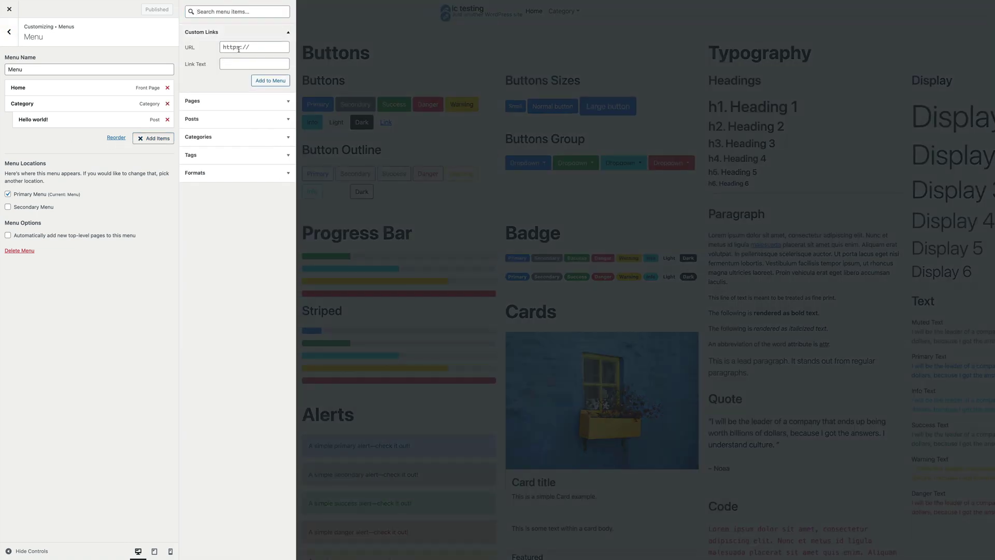
click(239, 47)
key(ctrl+a)
text(#)
key(Tab)
text(Custom Link)
click(270, 81)
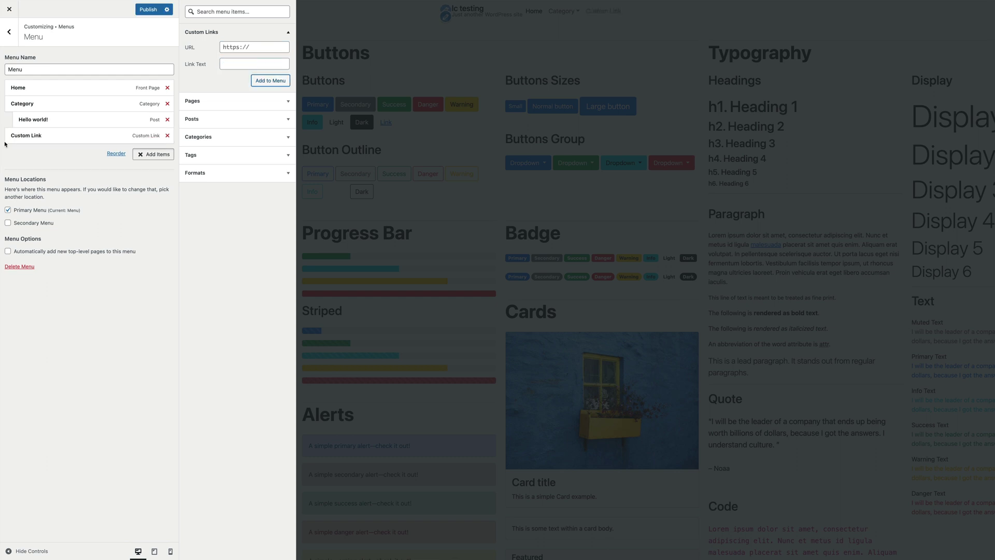
mouse_move(35, 123)
mouse_down()
mouse_move(44, 148)
mouse_move(41, 135)
mouse_up()
click(68, 166)
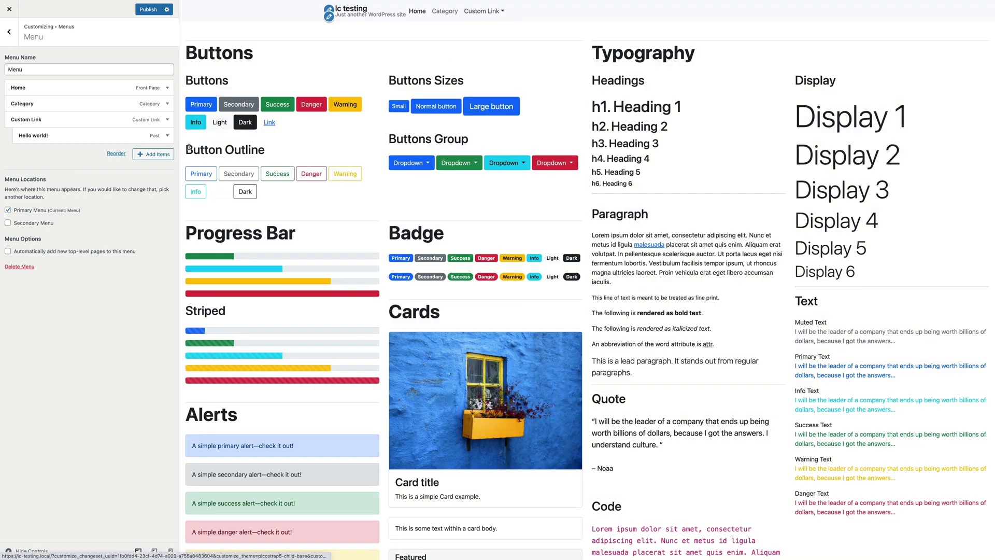
click(148, 10)
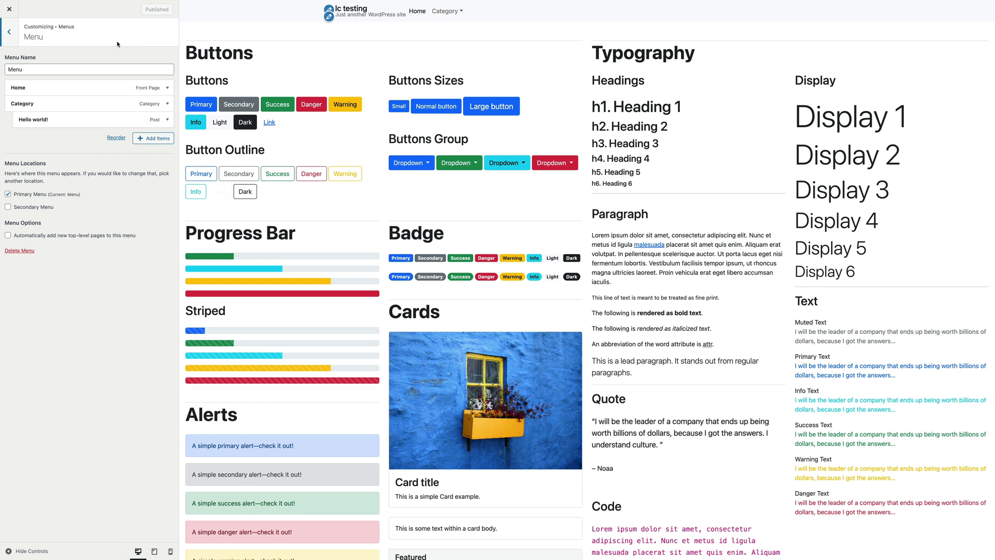
- Change the Category menu item's Navigation Label from 'Category' to 'Cat'
click(168, 89)
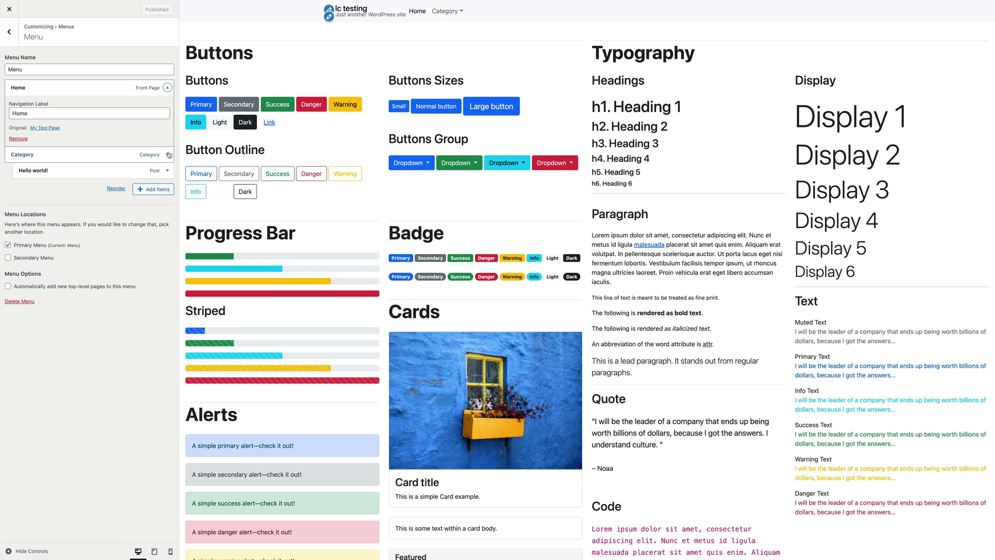
click(143, 154)
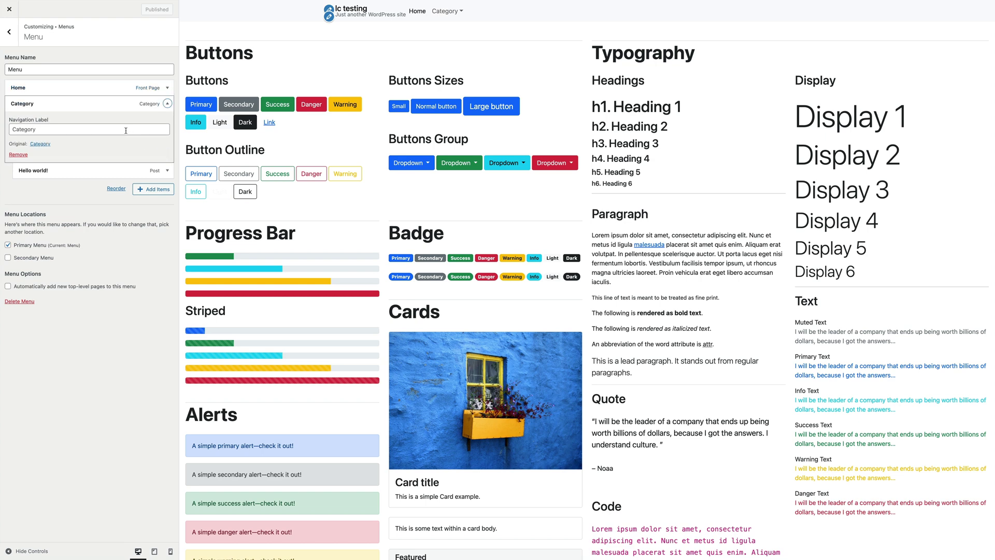
click(167, 170)
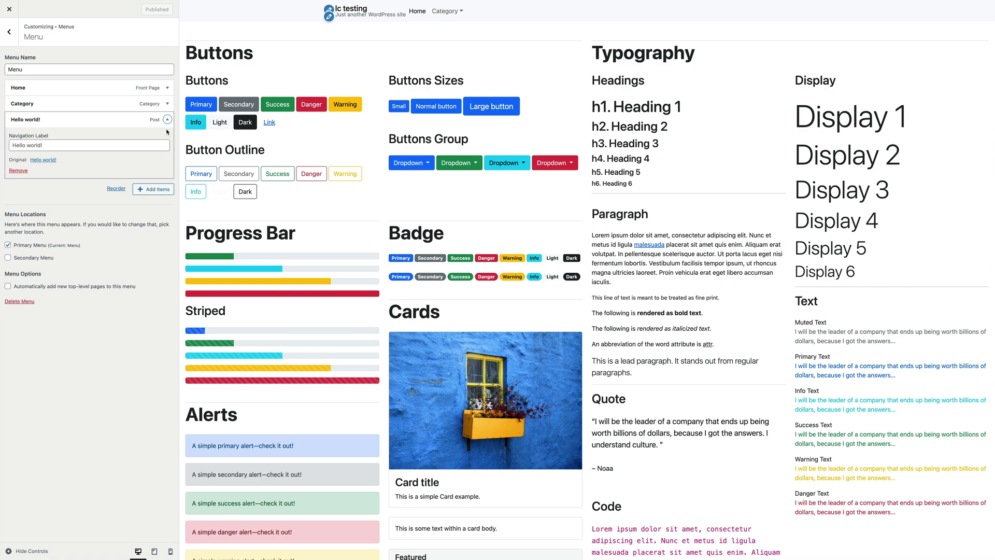
click(166, 104)
click(87, 130)
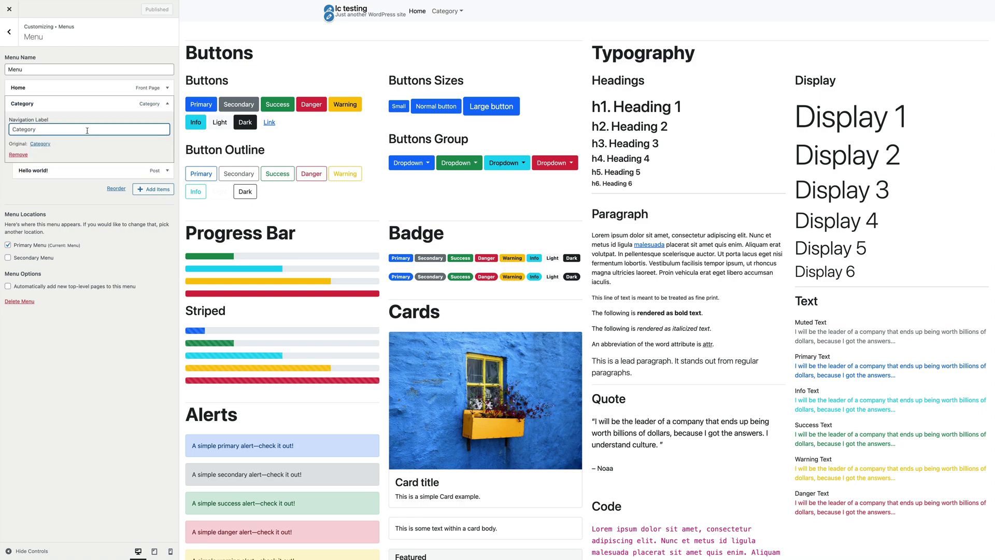
key(ctrl+a)
text(Cat)
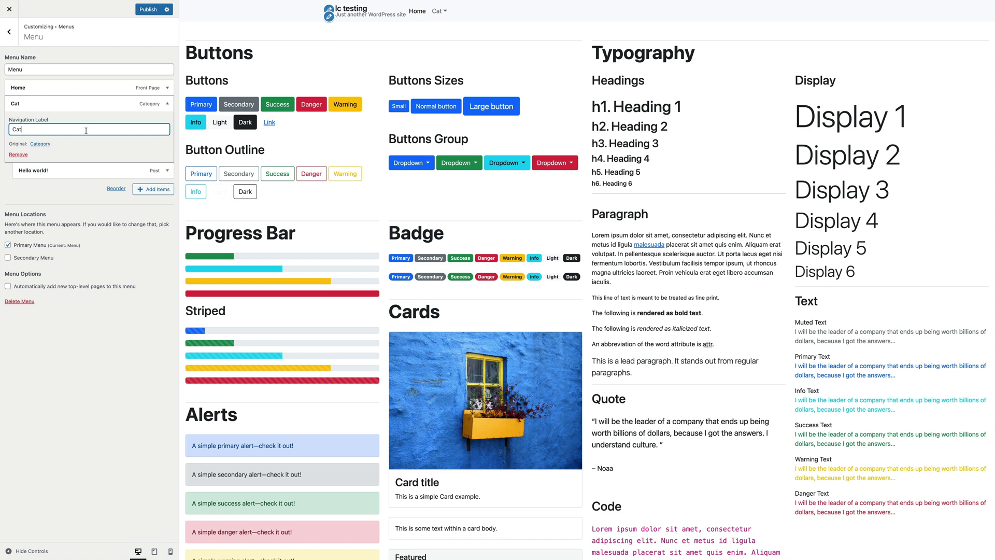
- Enable the CSS Classes field for menu items in the advanced menu properties
click(9, 33)
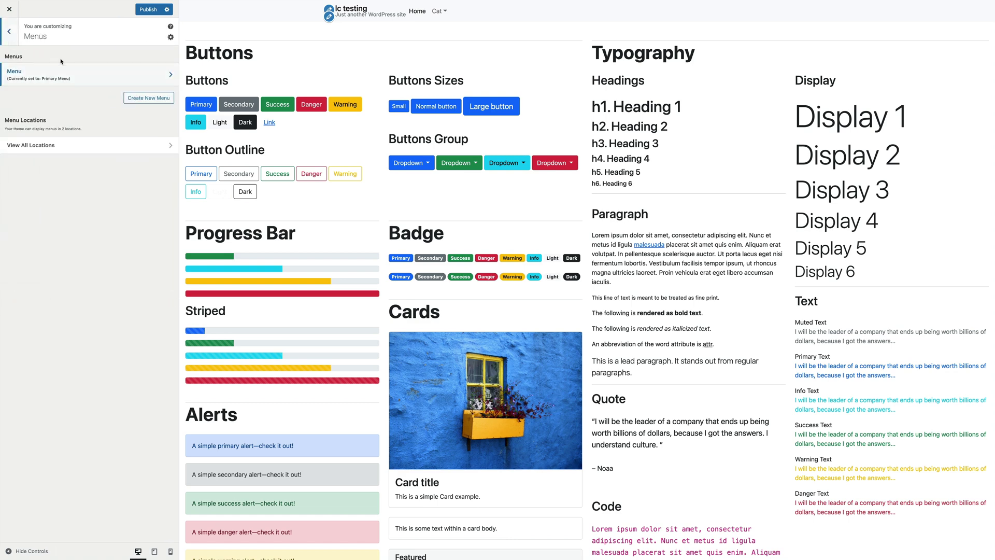
click(170, 38)
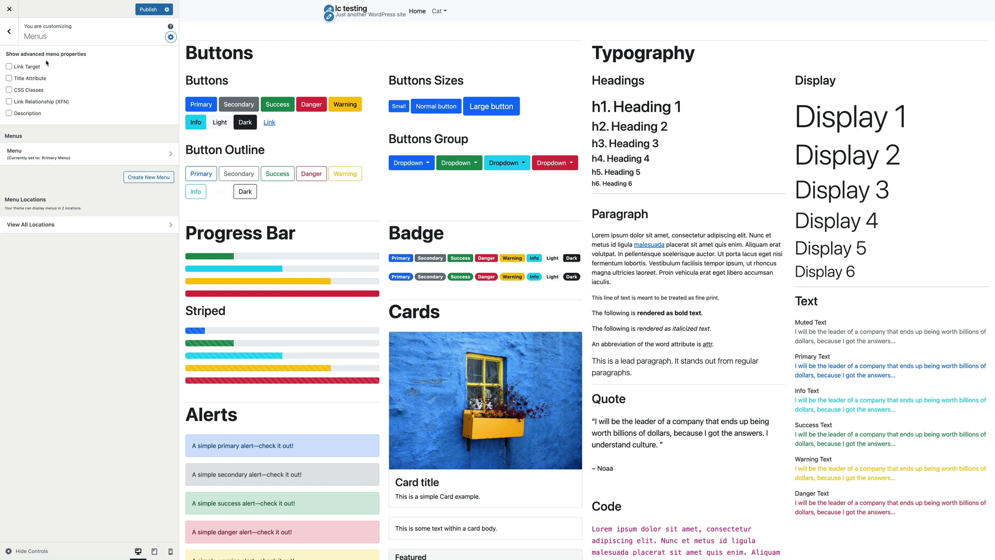
click(9, 91)
click(170, 37)
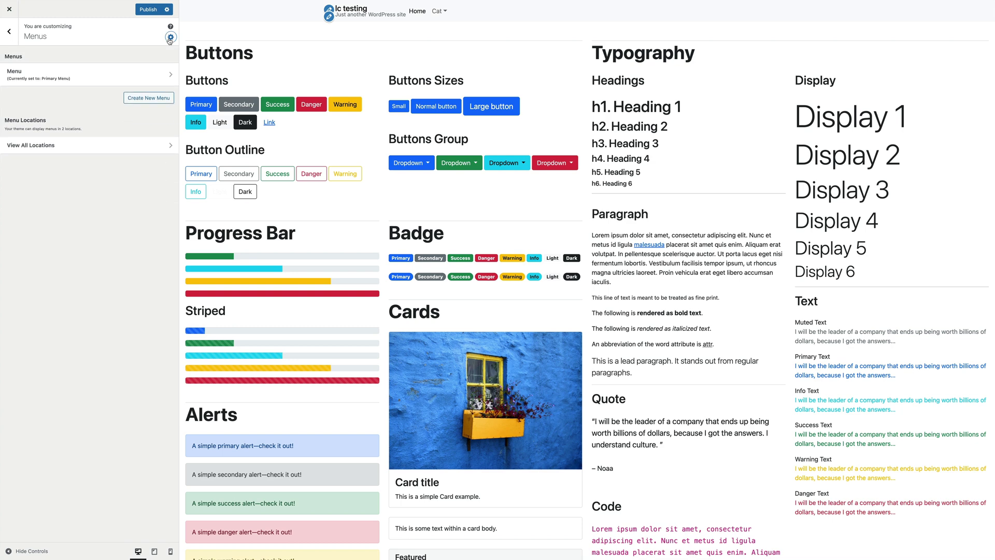
- Try 'shadow mx-3 px-3' in the Cat item's CSS Classes, then clear the field
click(116, 77)
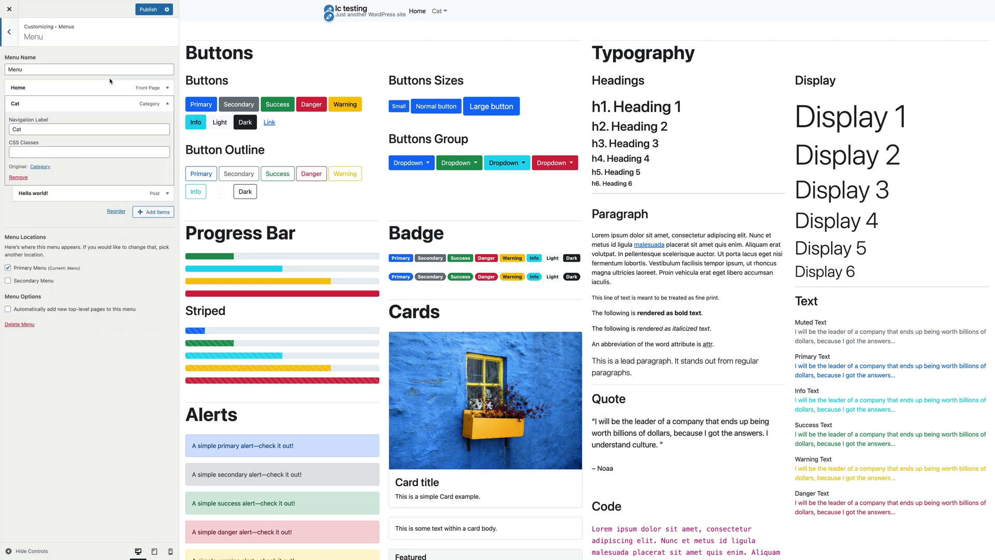
click(58, 151)
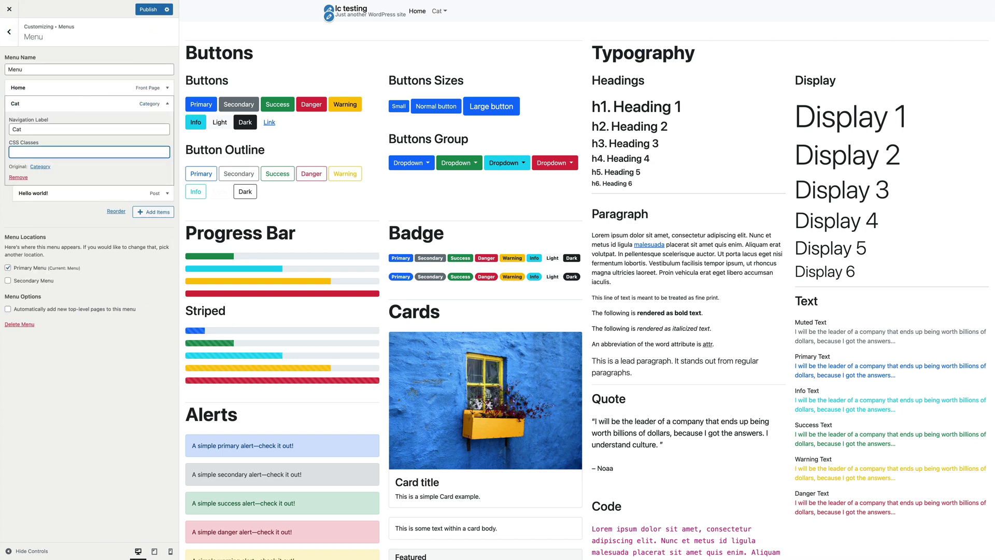
text(shadow mx-3 px-3)
triple_click(85, 153)
key(BackSpace)
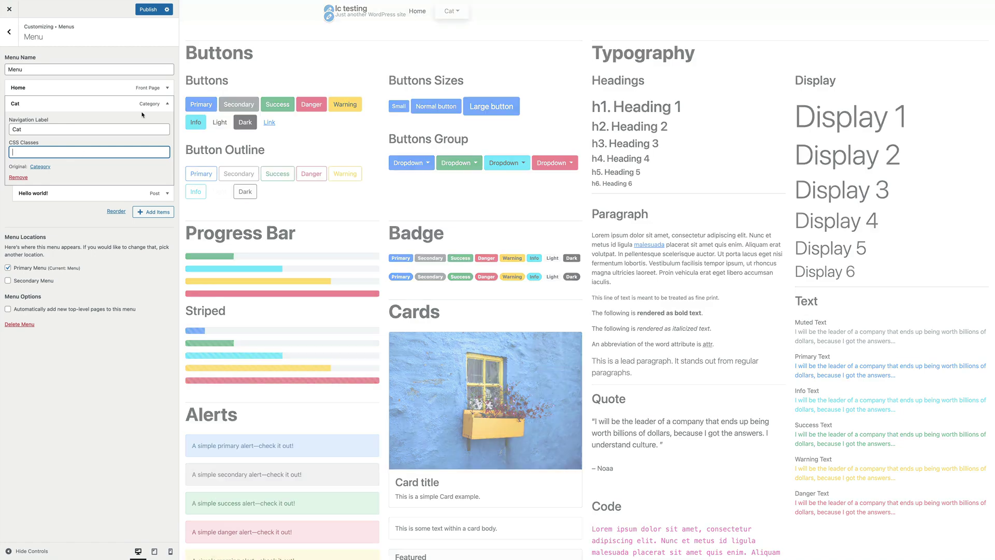
click(167, 104)
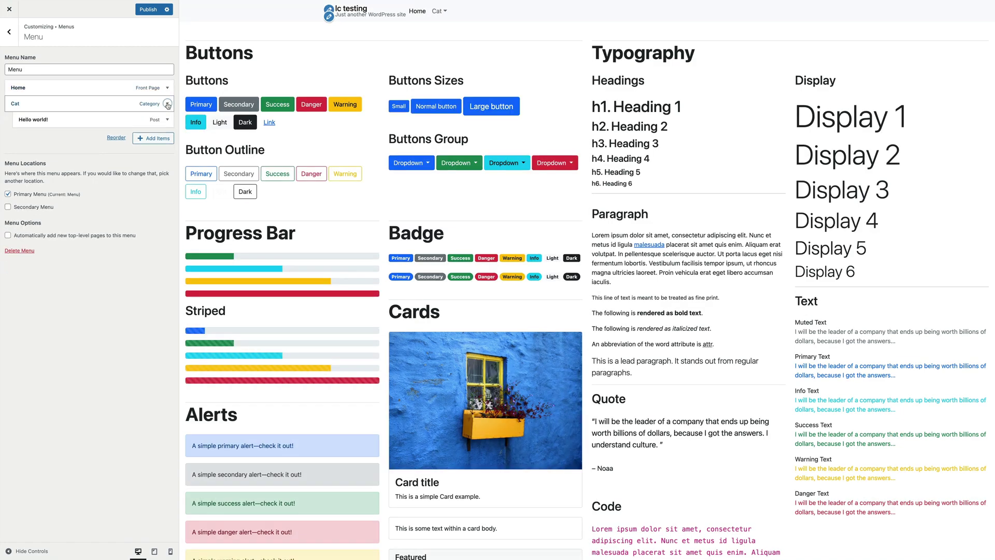